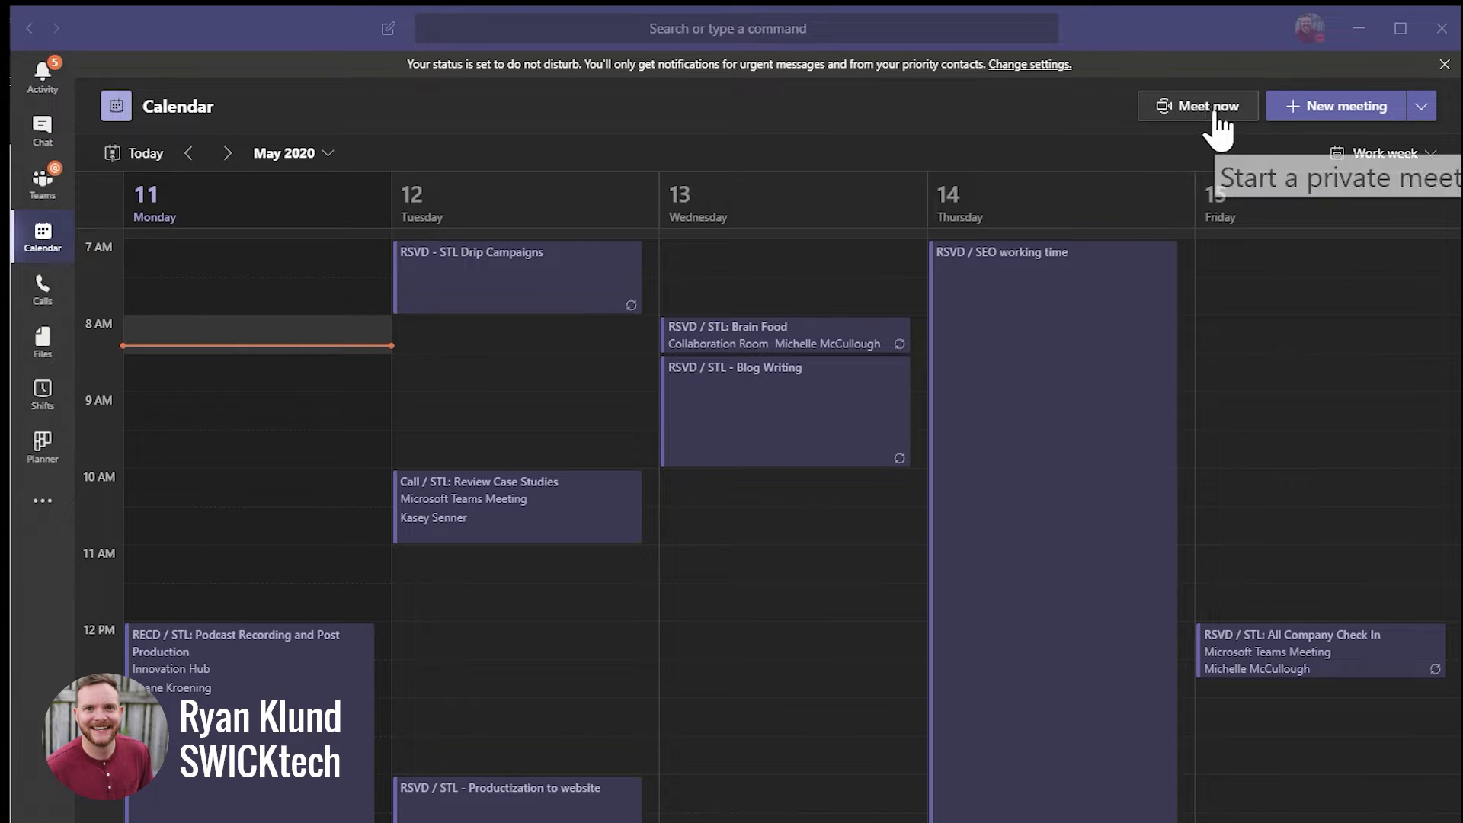
Step: Create a new live event titled "Making Hamburgers Presentation"
click(1421, 111)
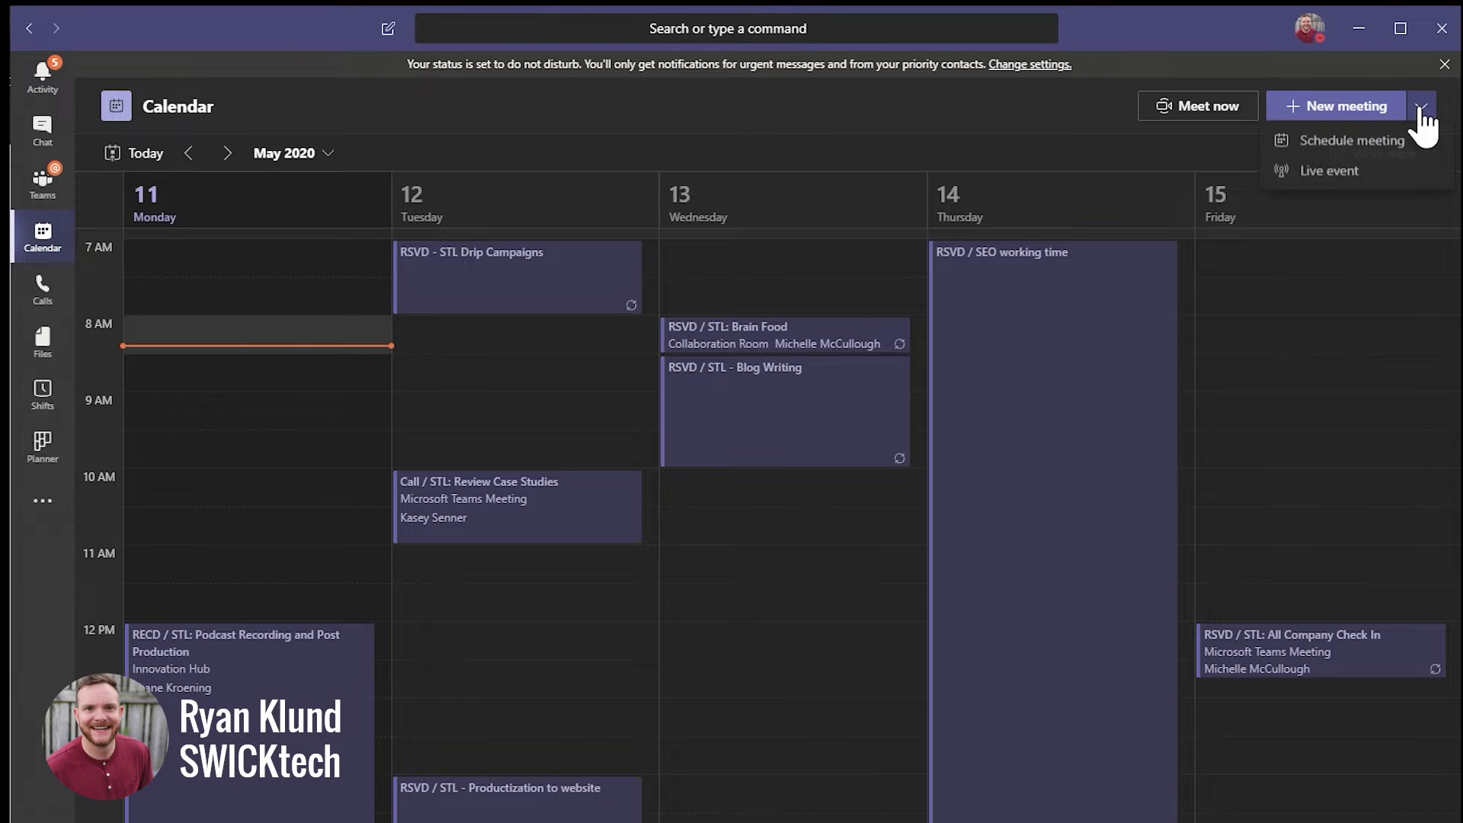
click(1374, 177)
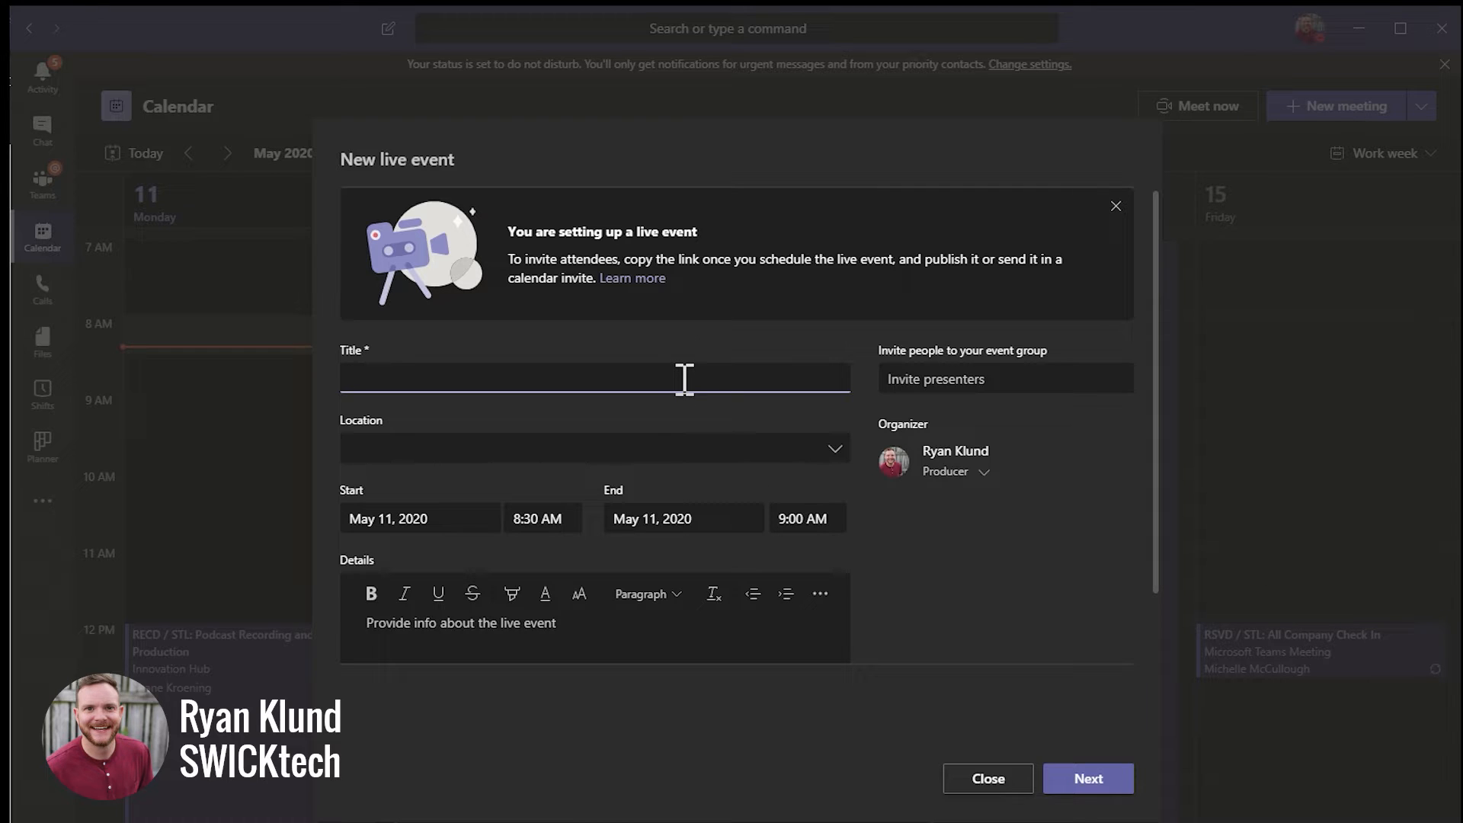
text(Making Hamburgers Preset)
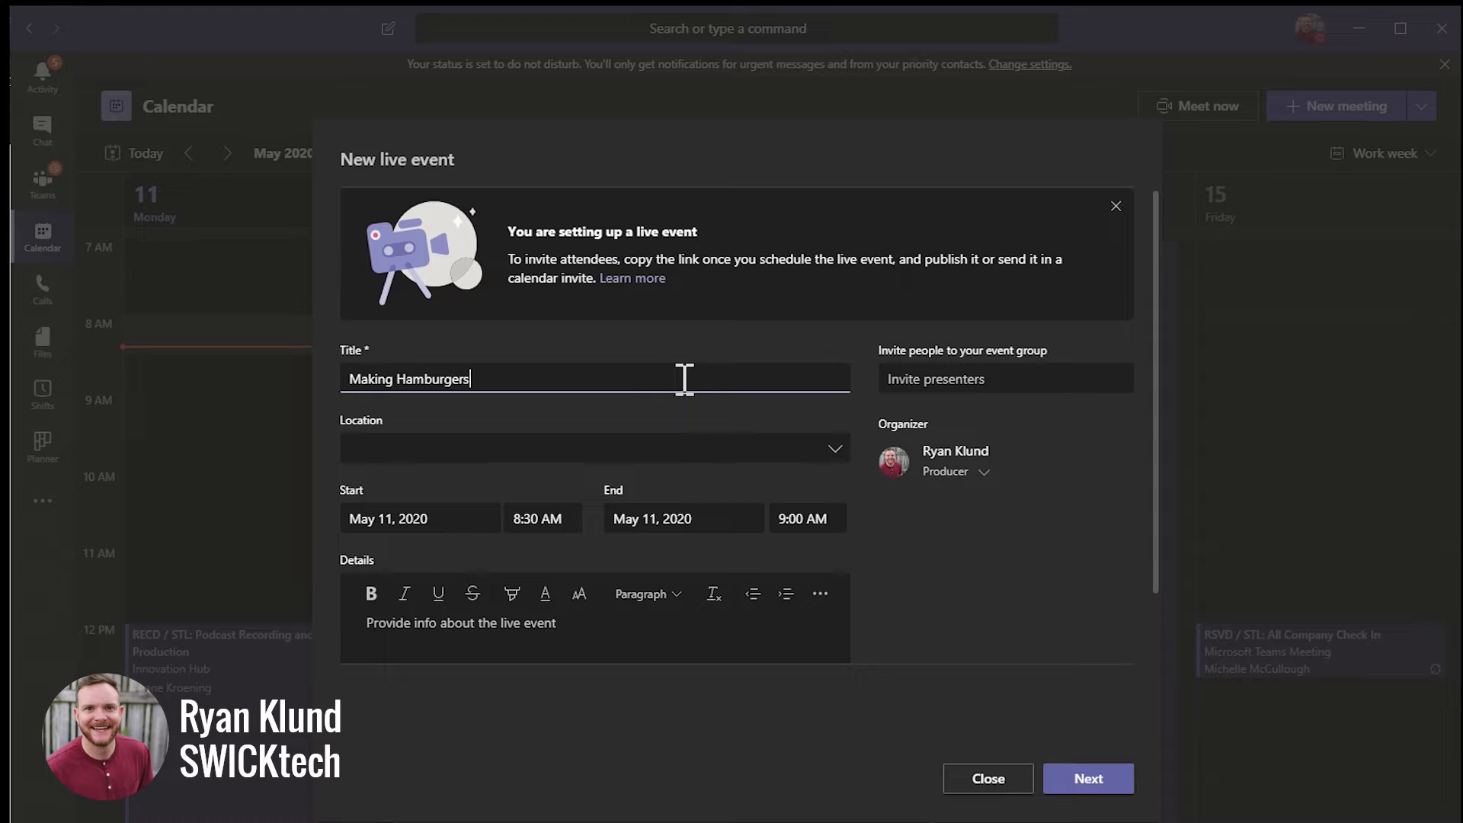
key(BackSpace)
text(ntation)
Step: Keep the organizer's role as Producer and invite a colleague to the event group as presenter
click(985, 477)
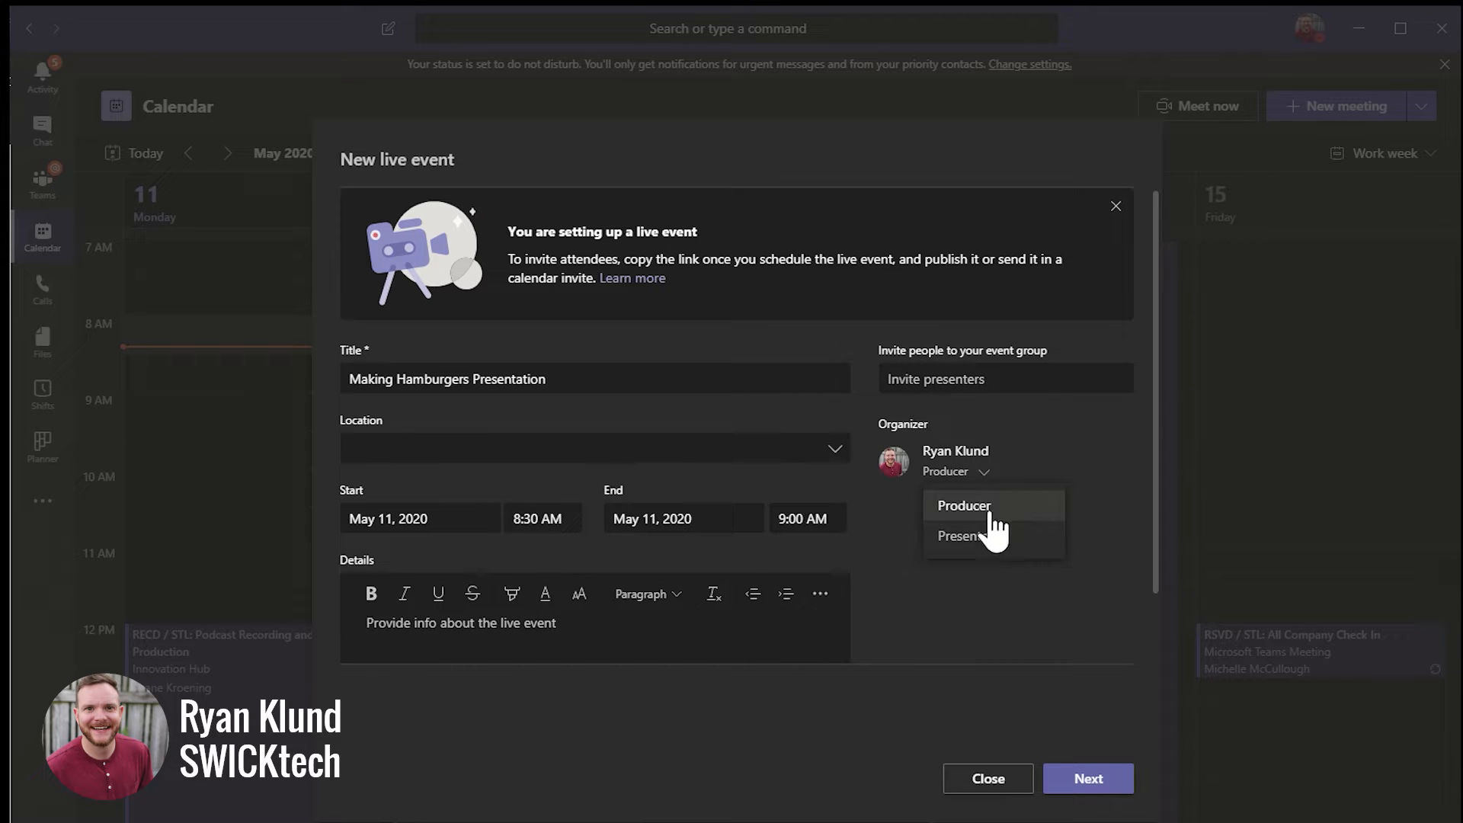
click(989, 509)
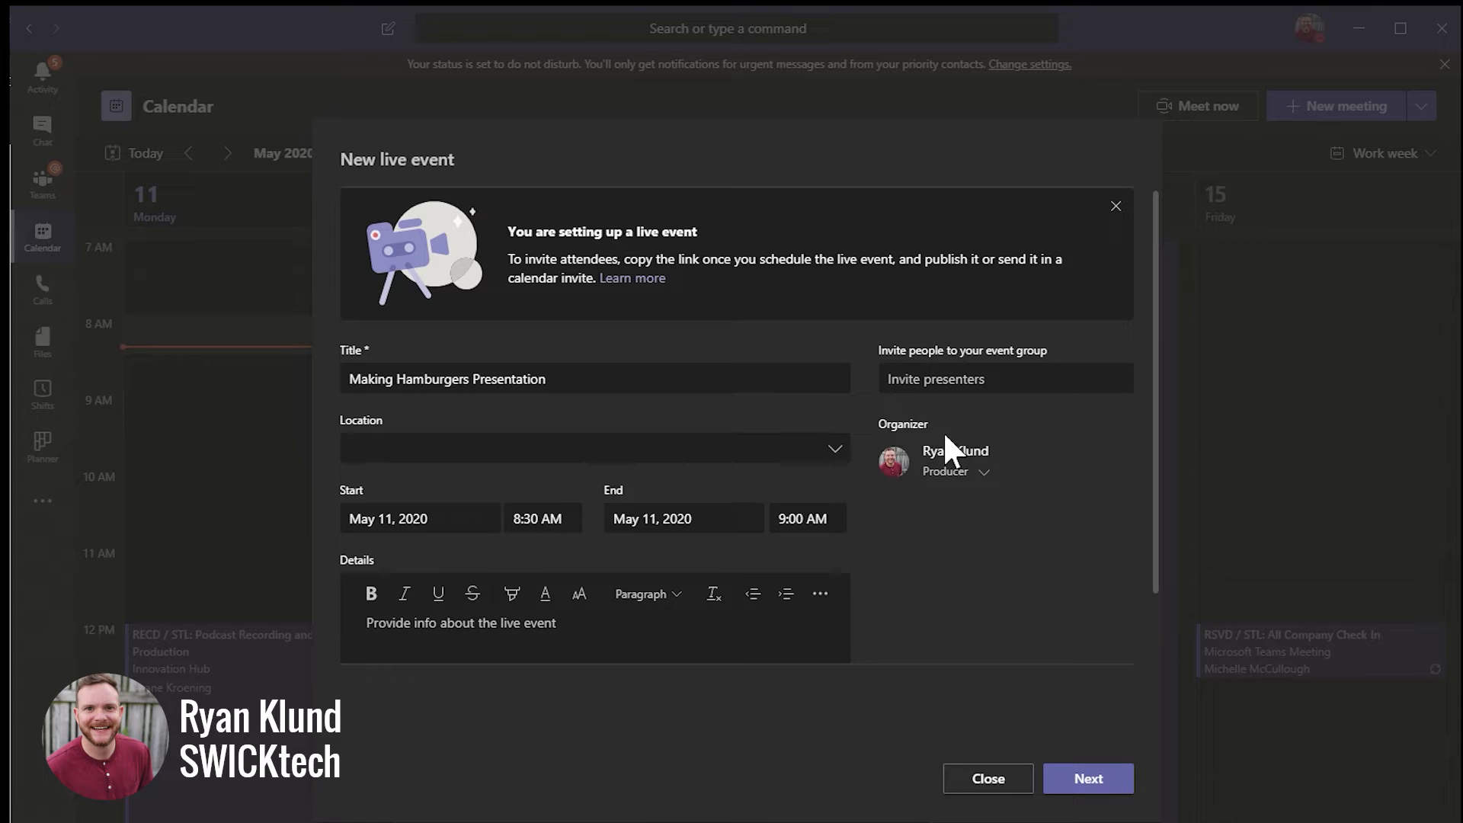
click(937, 384)
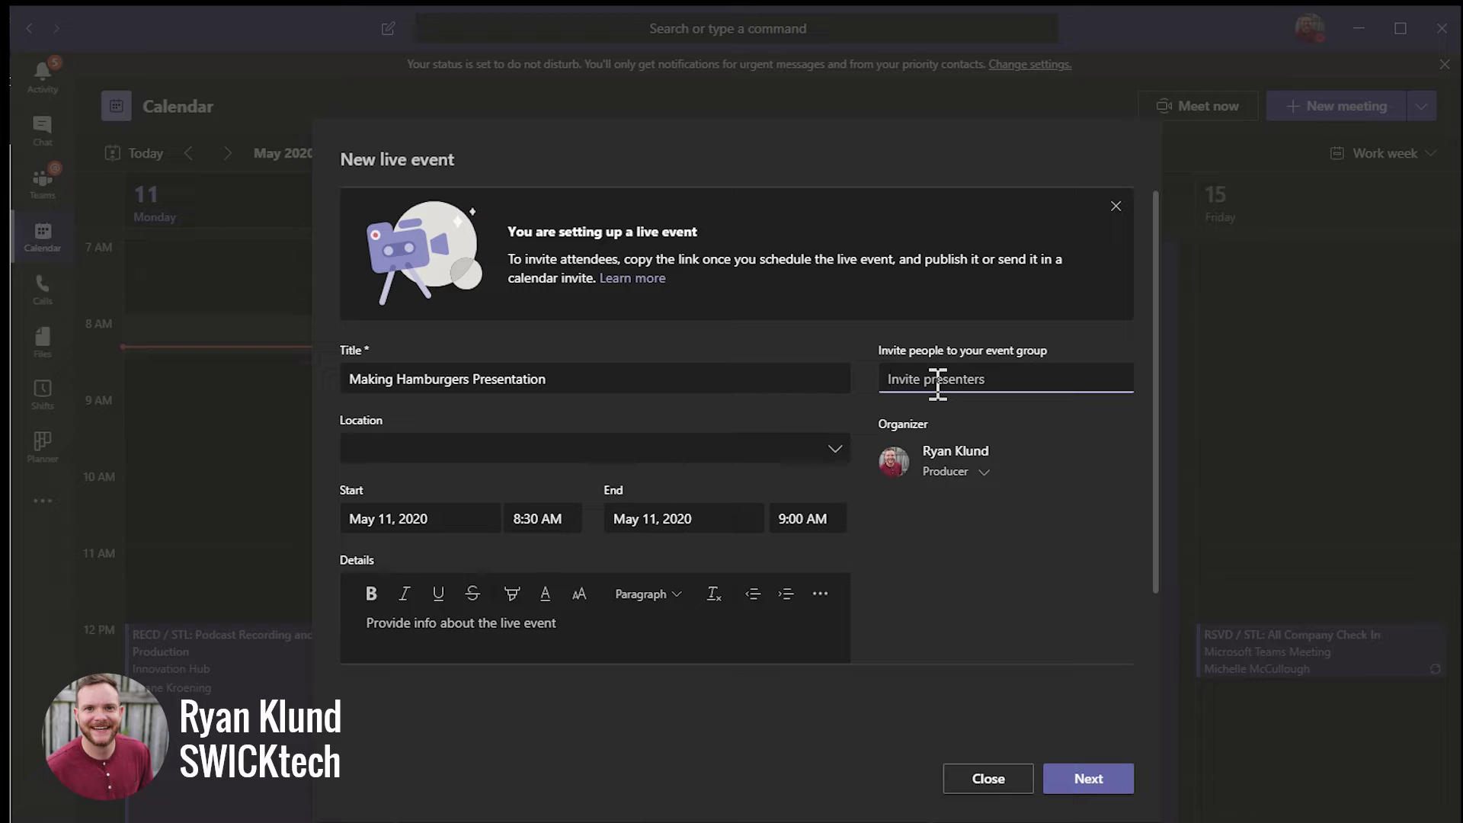
text(Eric)
click(966, 433)
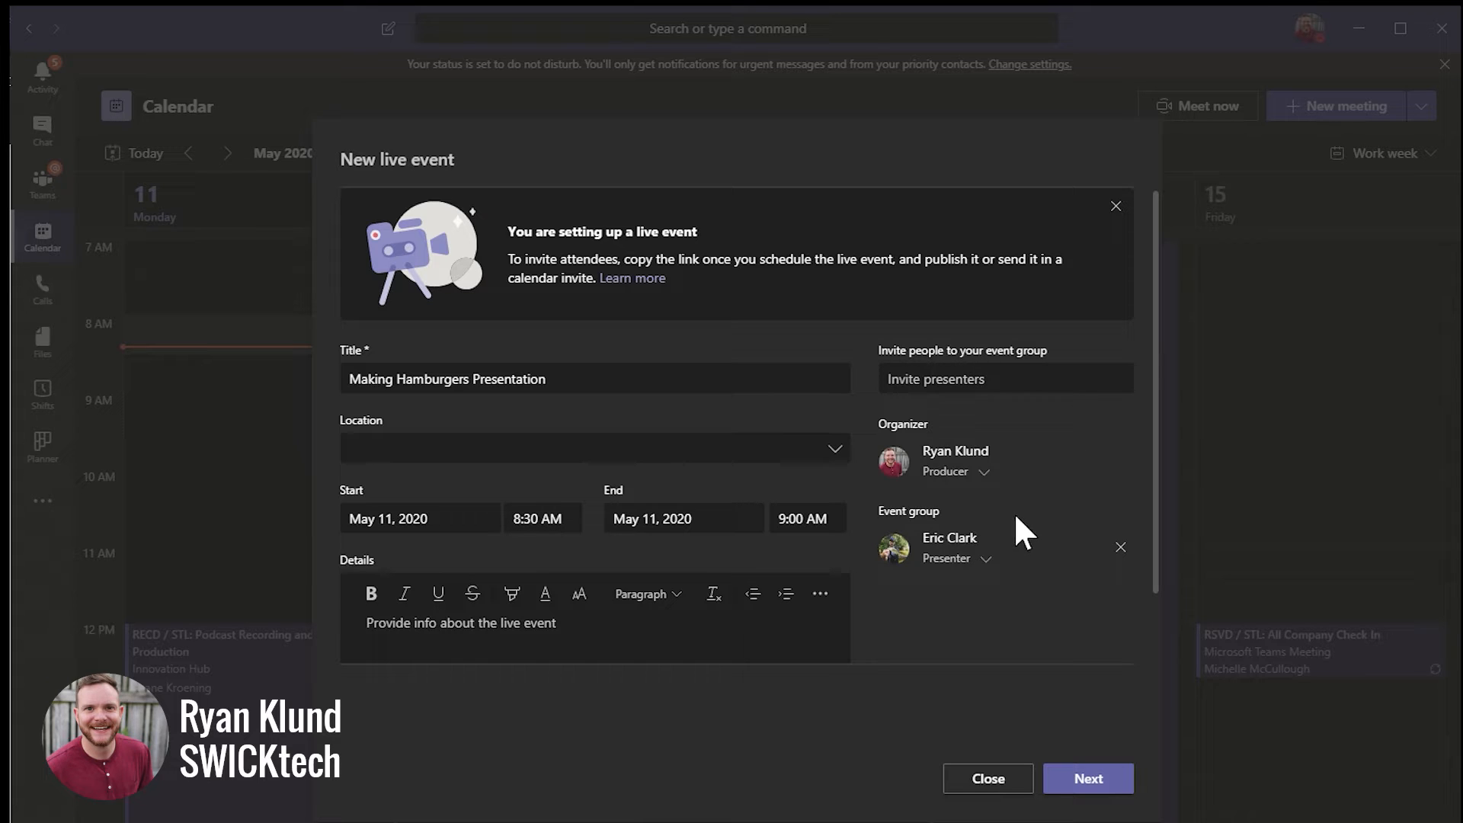
Step: Schedule the live event for May 13, 2020, from 12:00 PM to 1:00 PM
click(400, 518)
scroll(549, 587, down, 1)
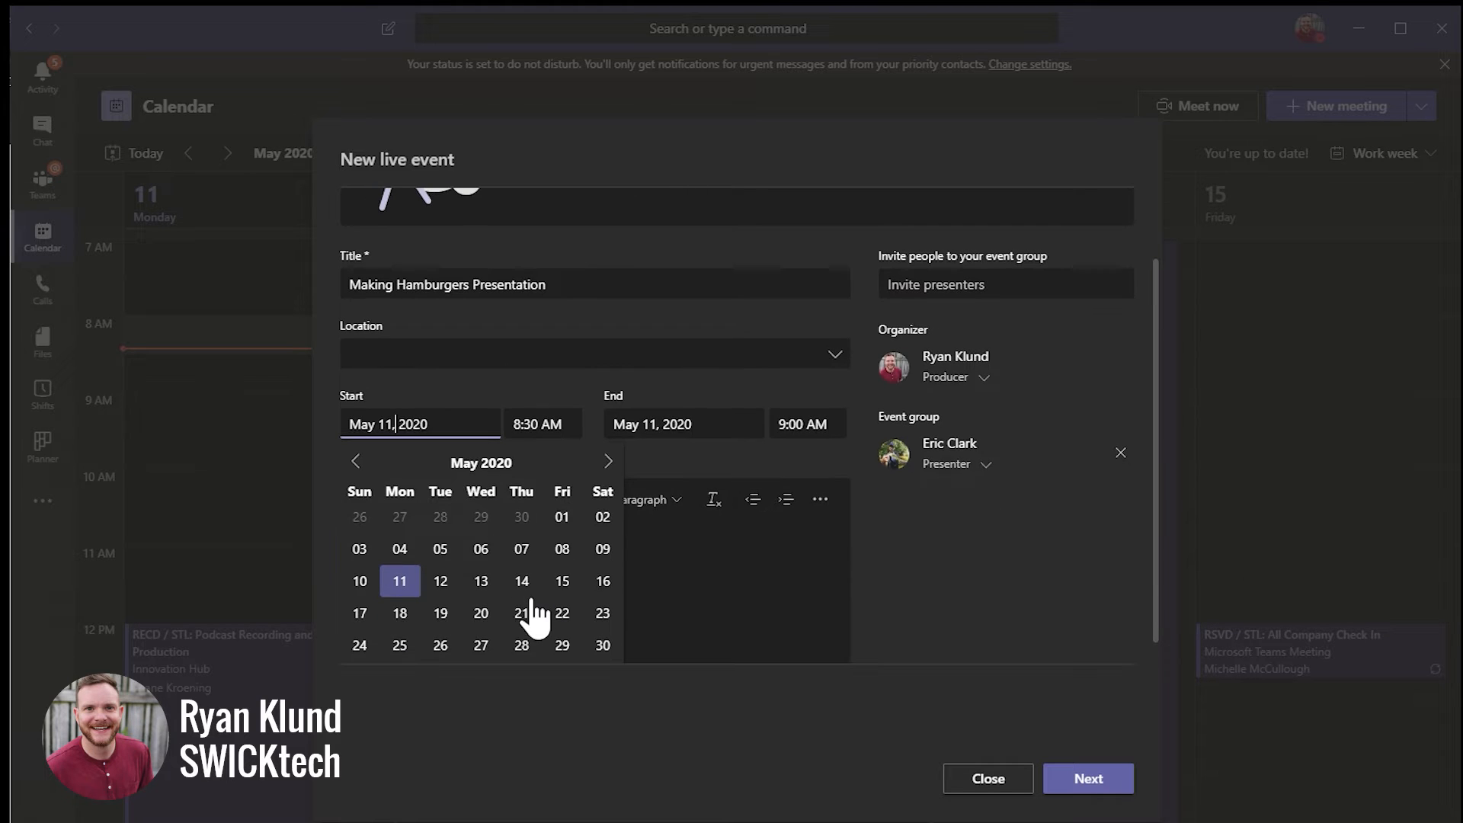
click(480, 581)
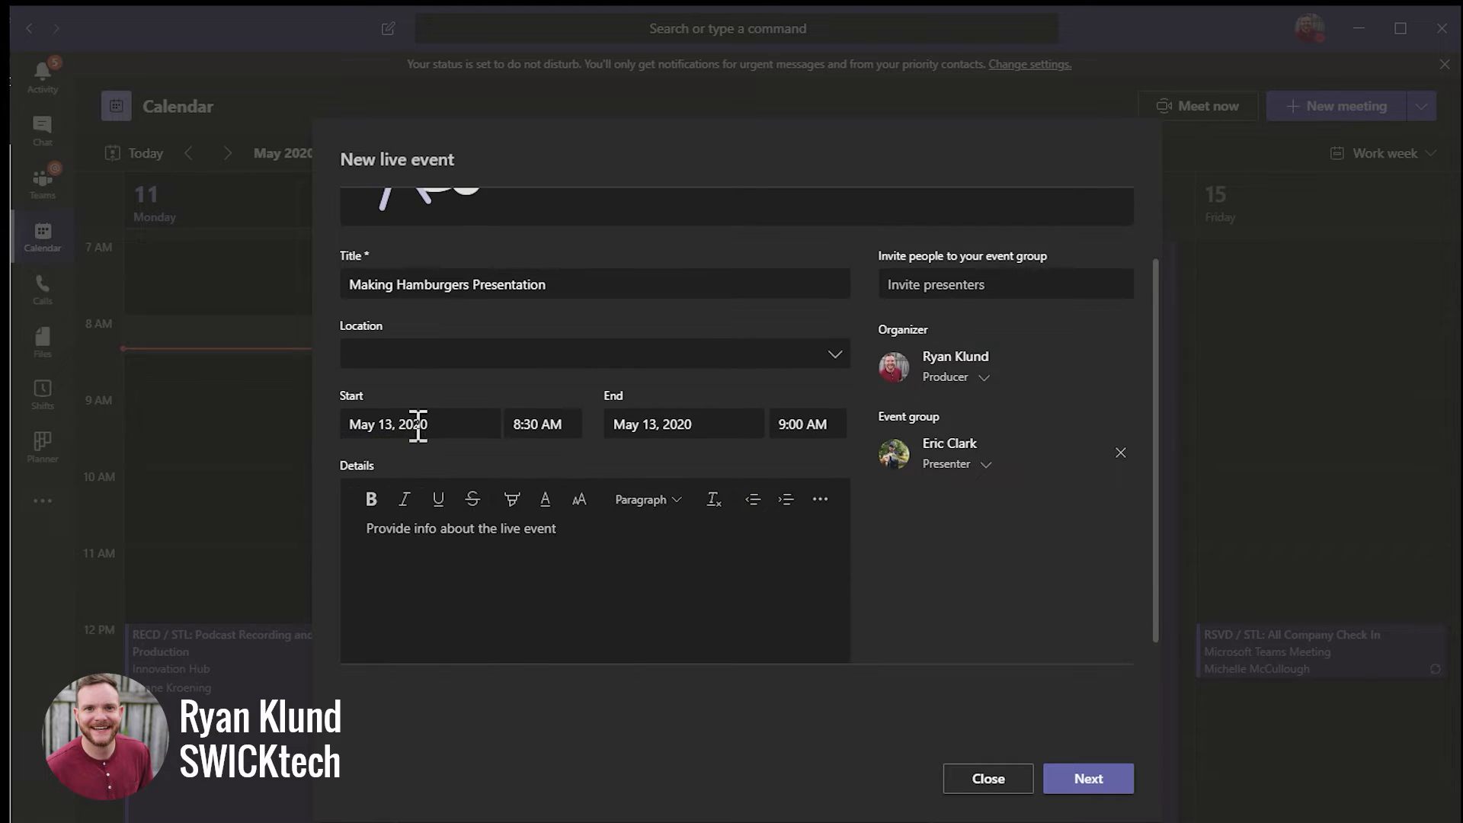
click(557, 423)
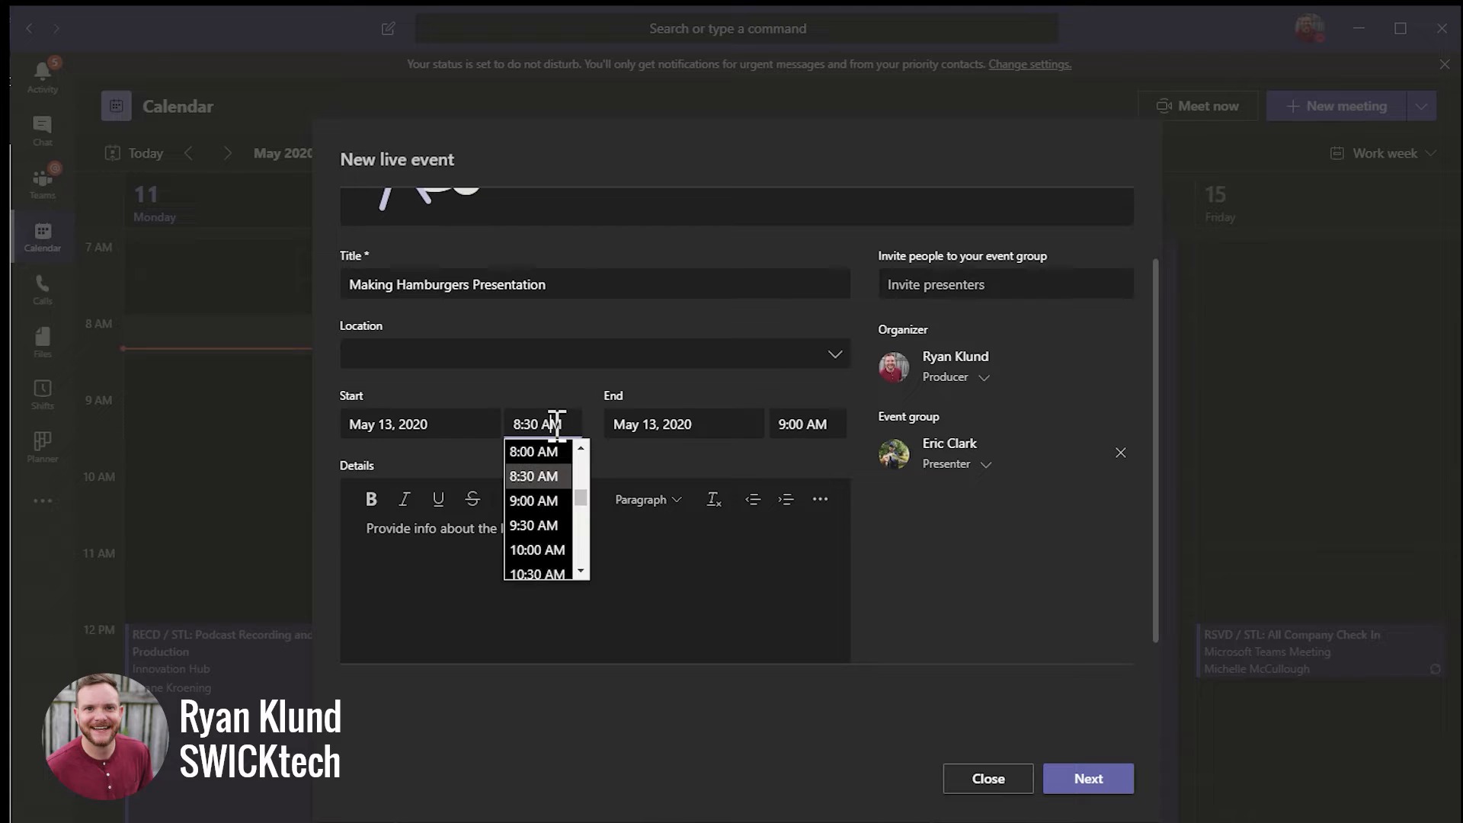
scroll(539, 549, down, 2)
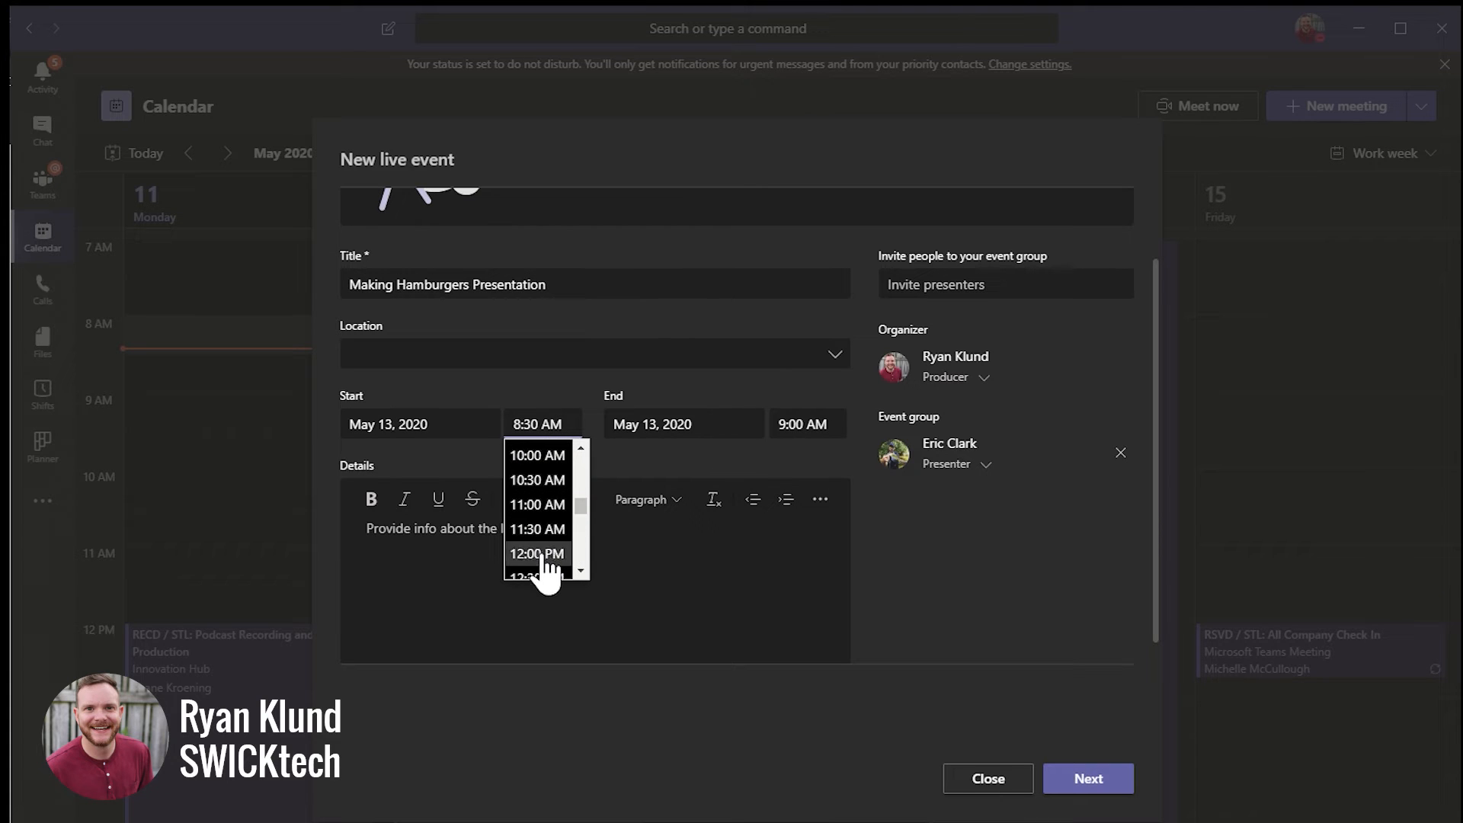
click(539, 553)
click(799, 418)
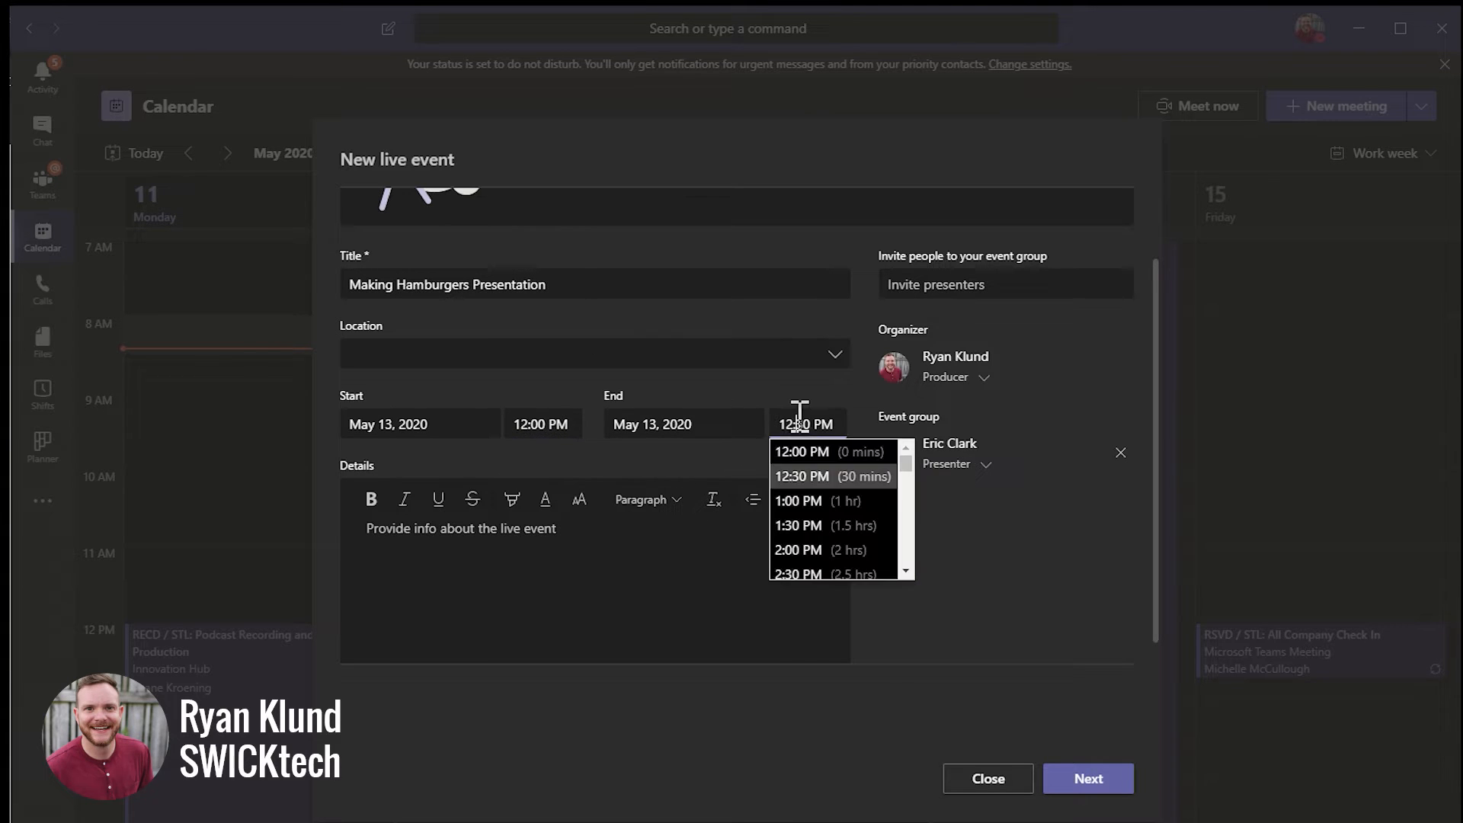
click(812, 503)
Step: Enter "In this event We're going to make hamburgers" as the event details and continue to the permission settings
click(524, 542)
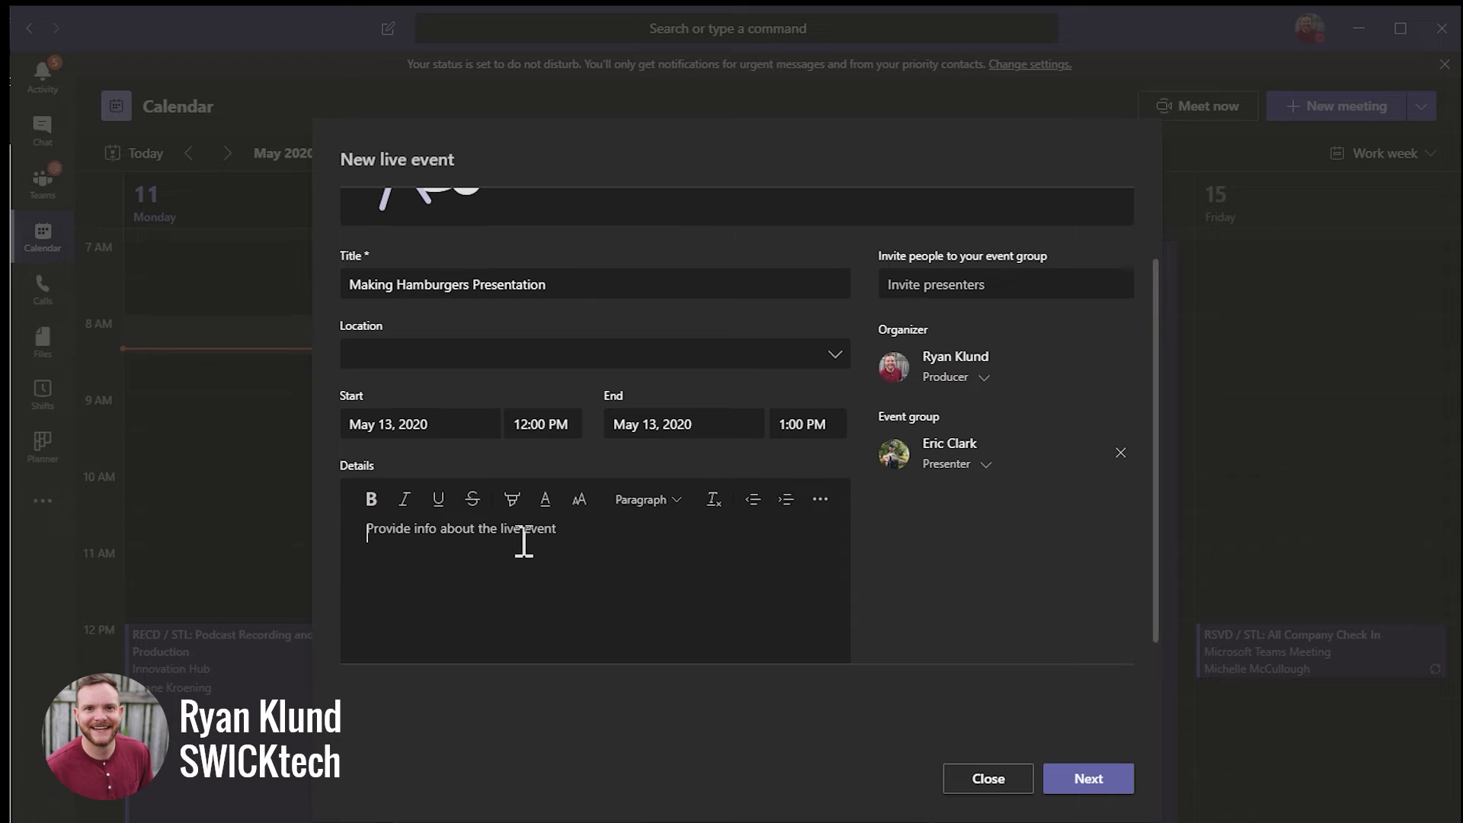
text(In t)
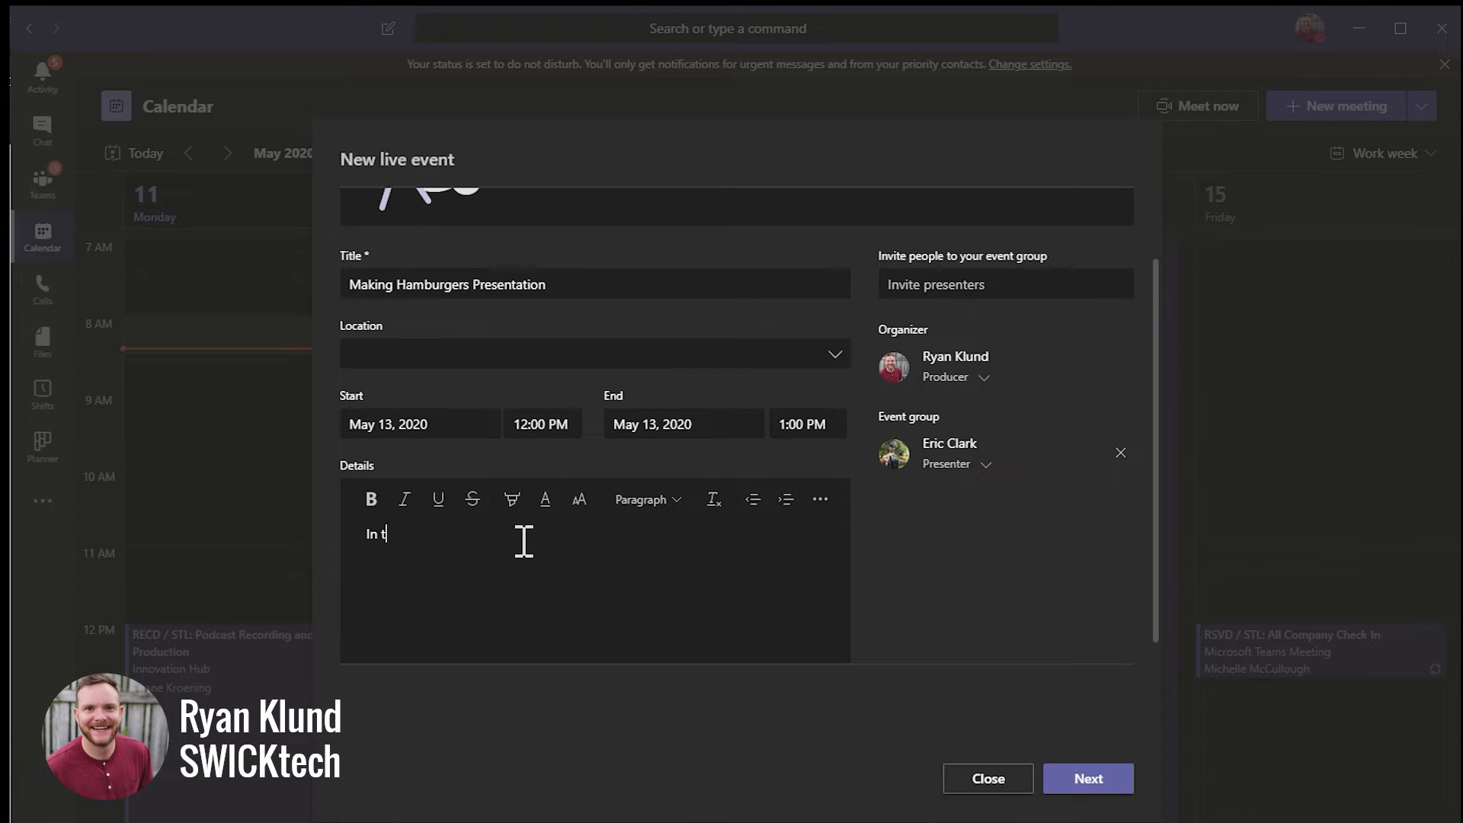
text(his event We're going to make)
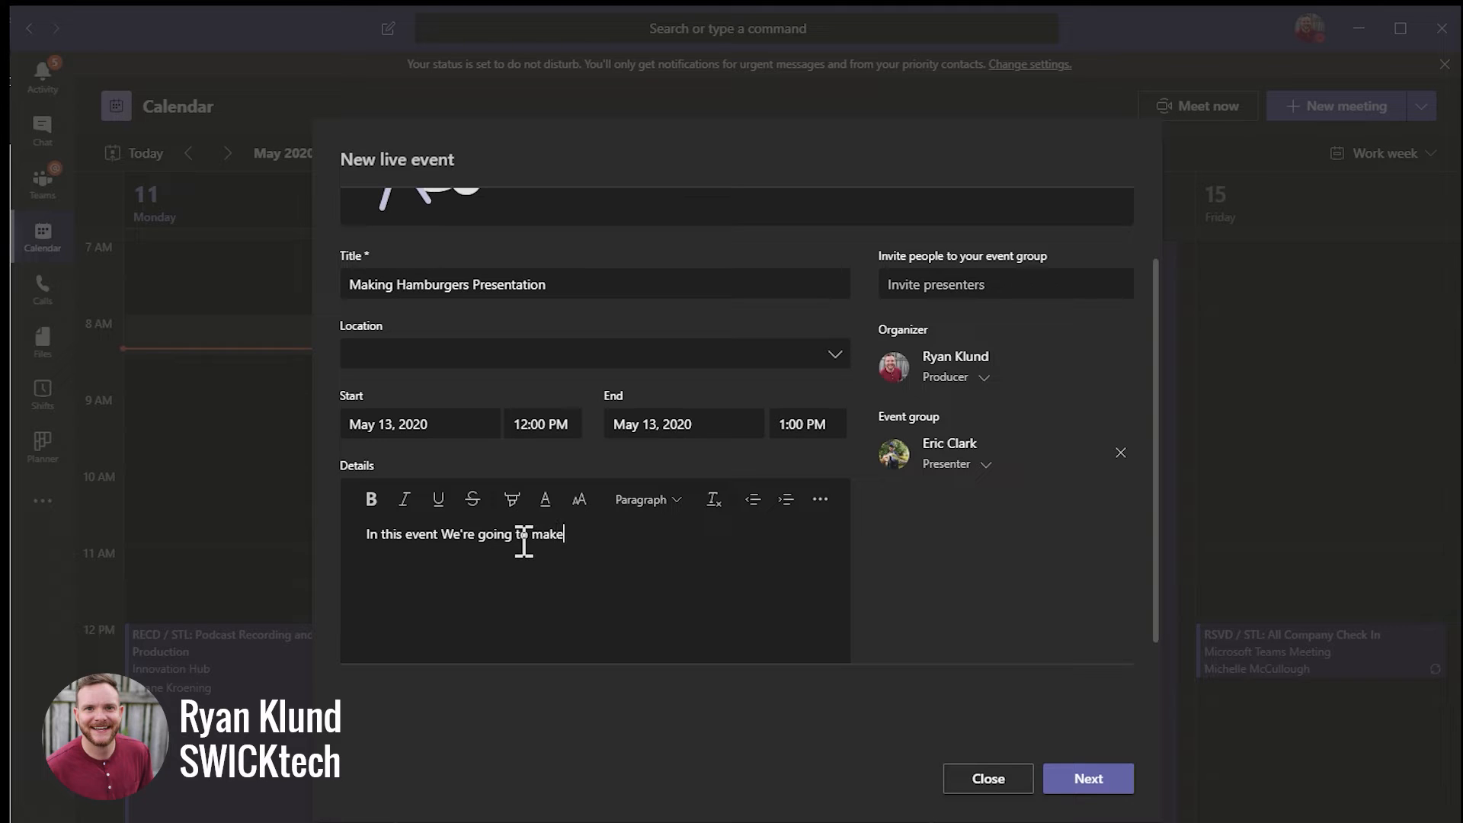
text( hamburgers)
scroll(516, 568, up, 2)
scroll(516, 560, down, 4)
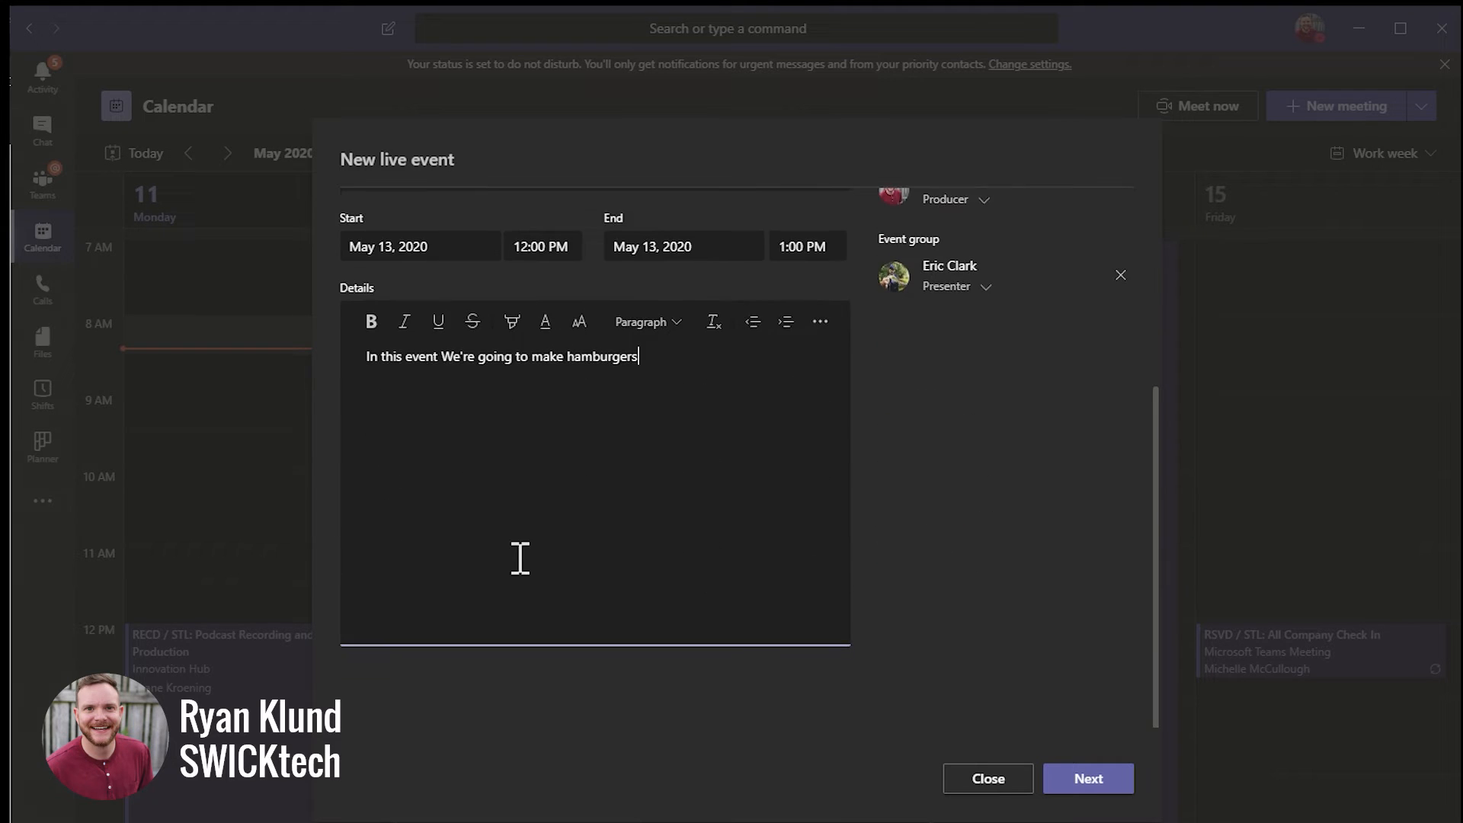
scroll(521, 559, up, 3)
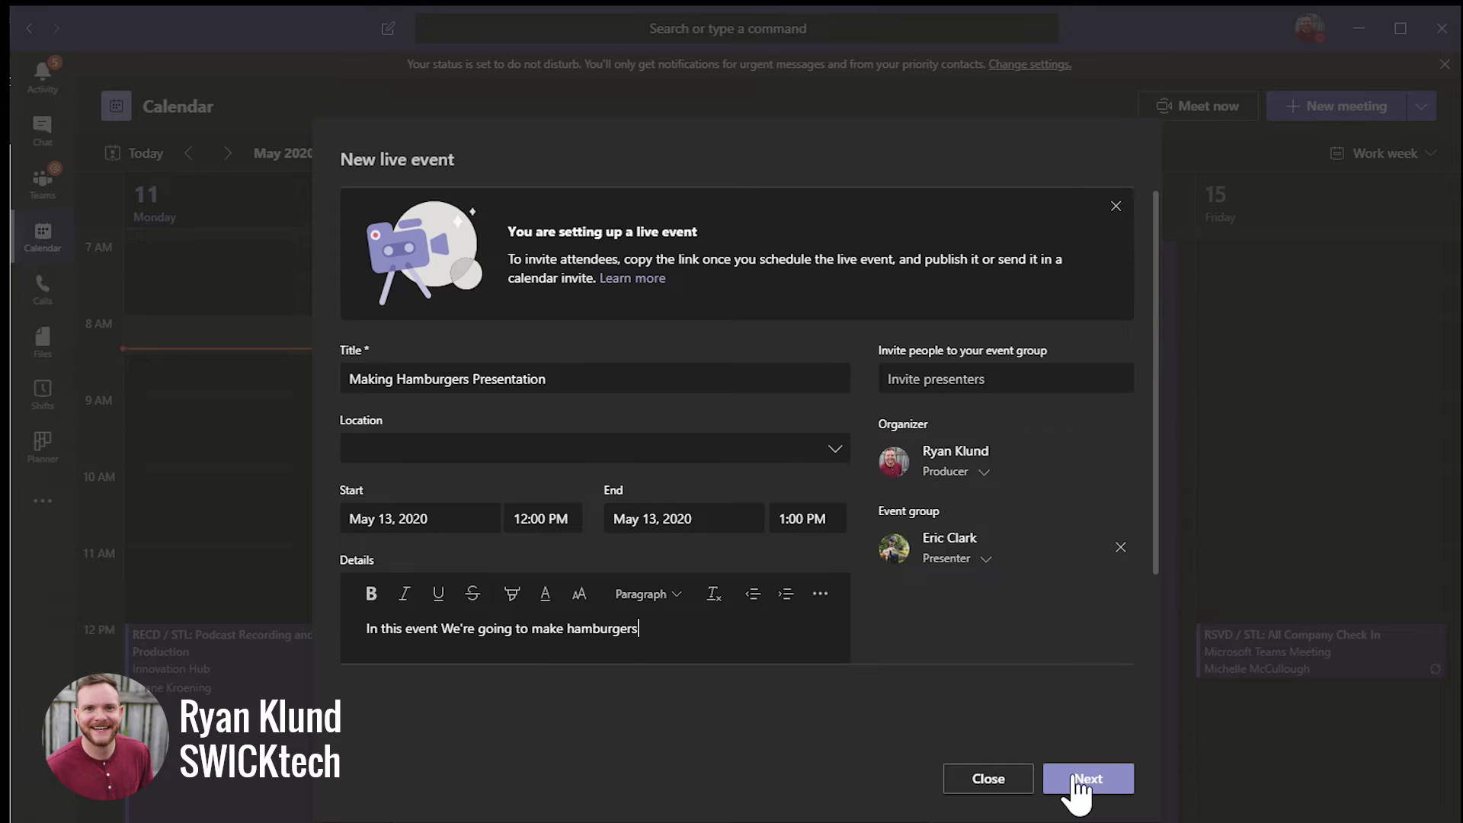
click(1081, 779)
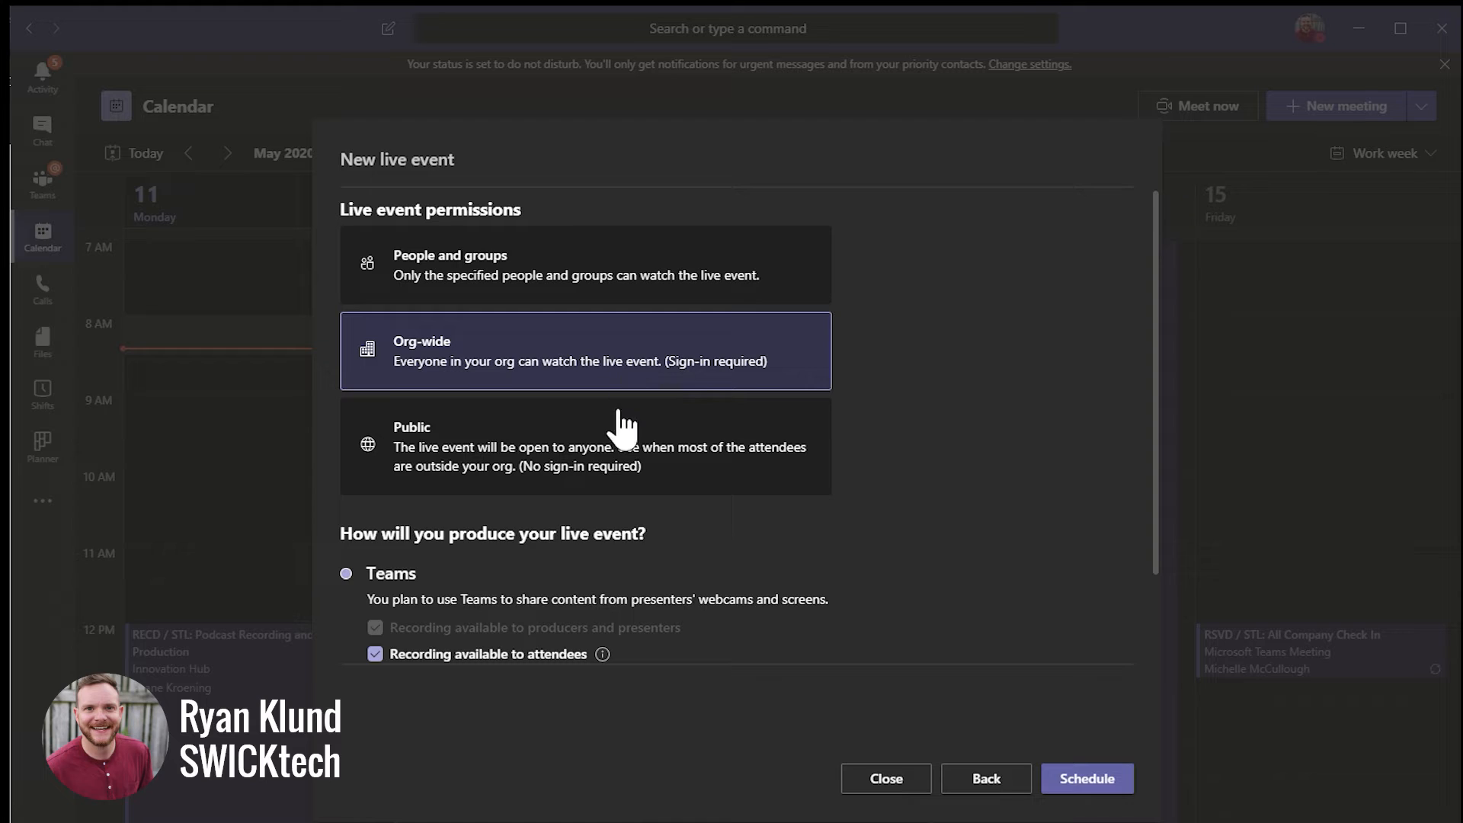
Step: Try the Public, Org-wide, and People and groups options for the live event permissions
click(606, 481)
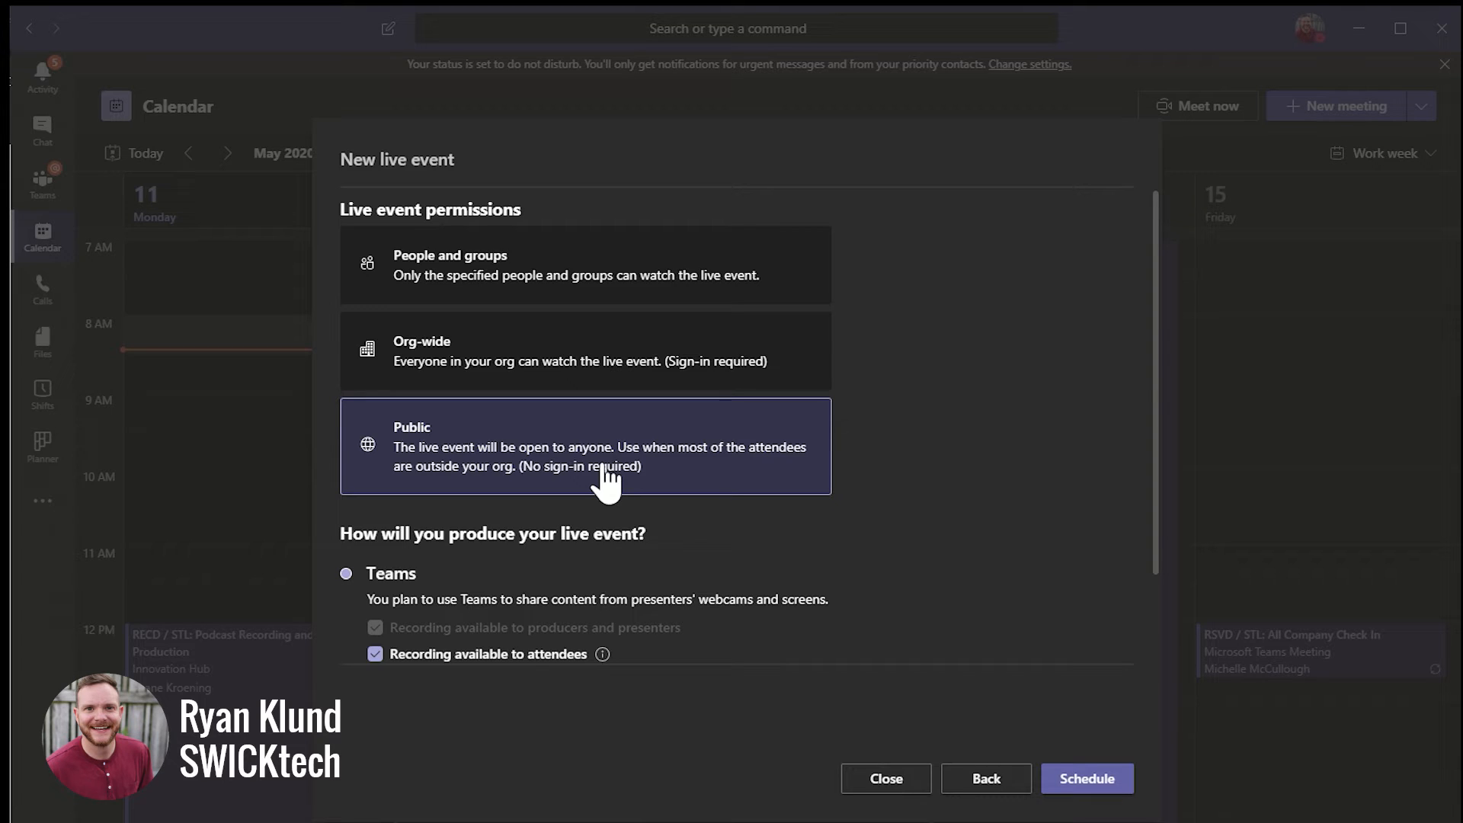
click(610, 369)
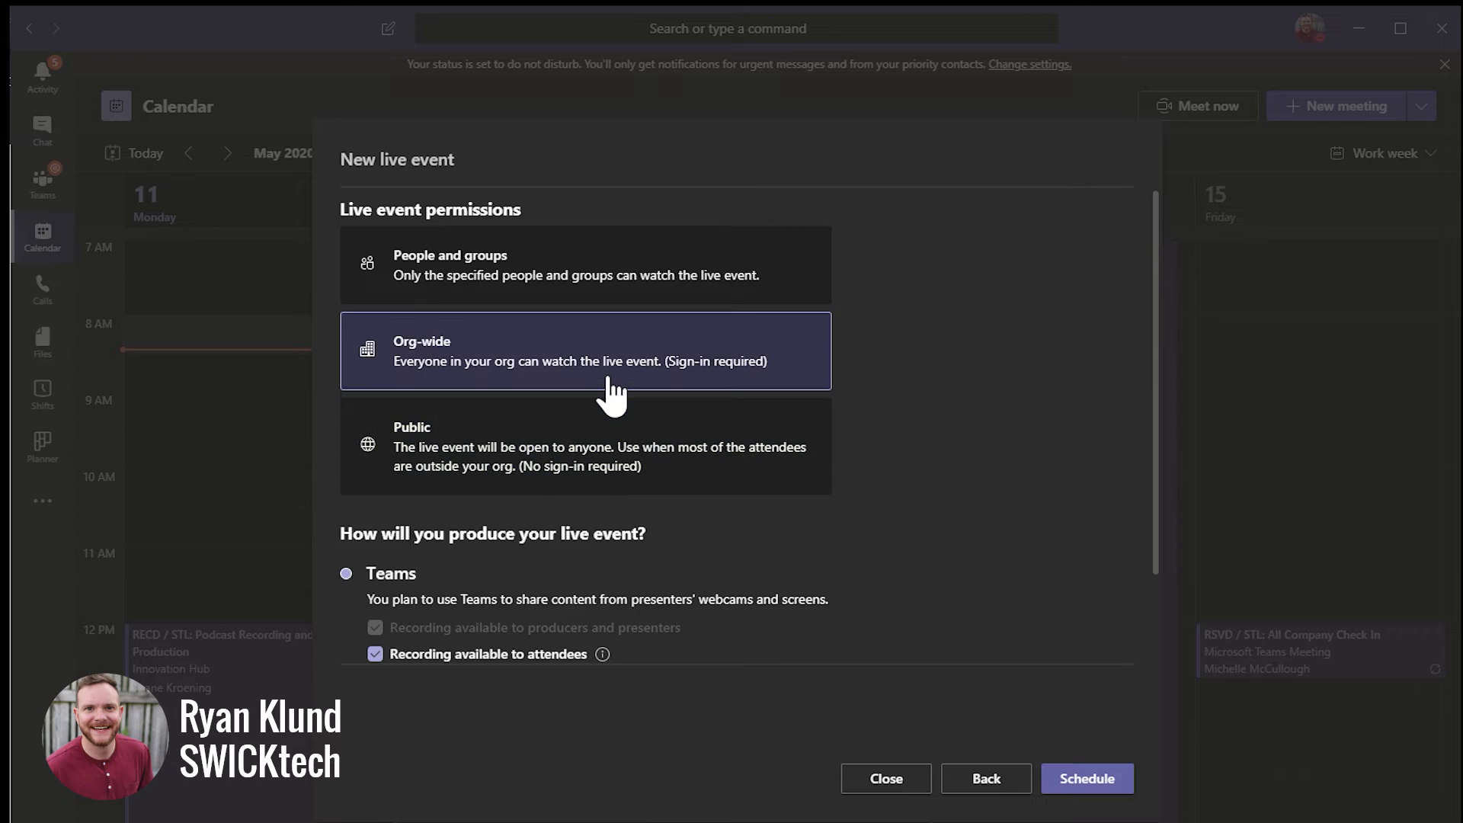
click(587, 280)
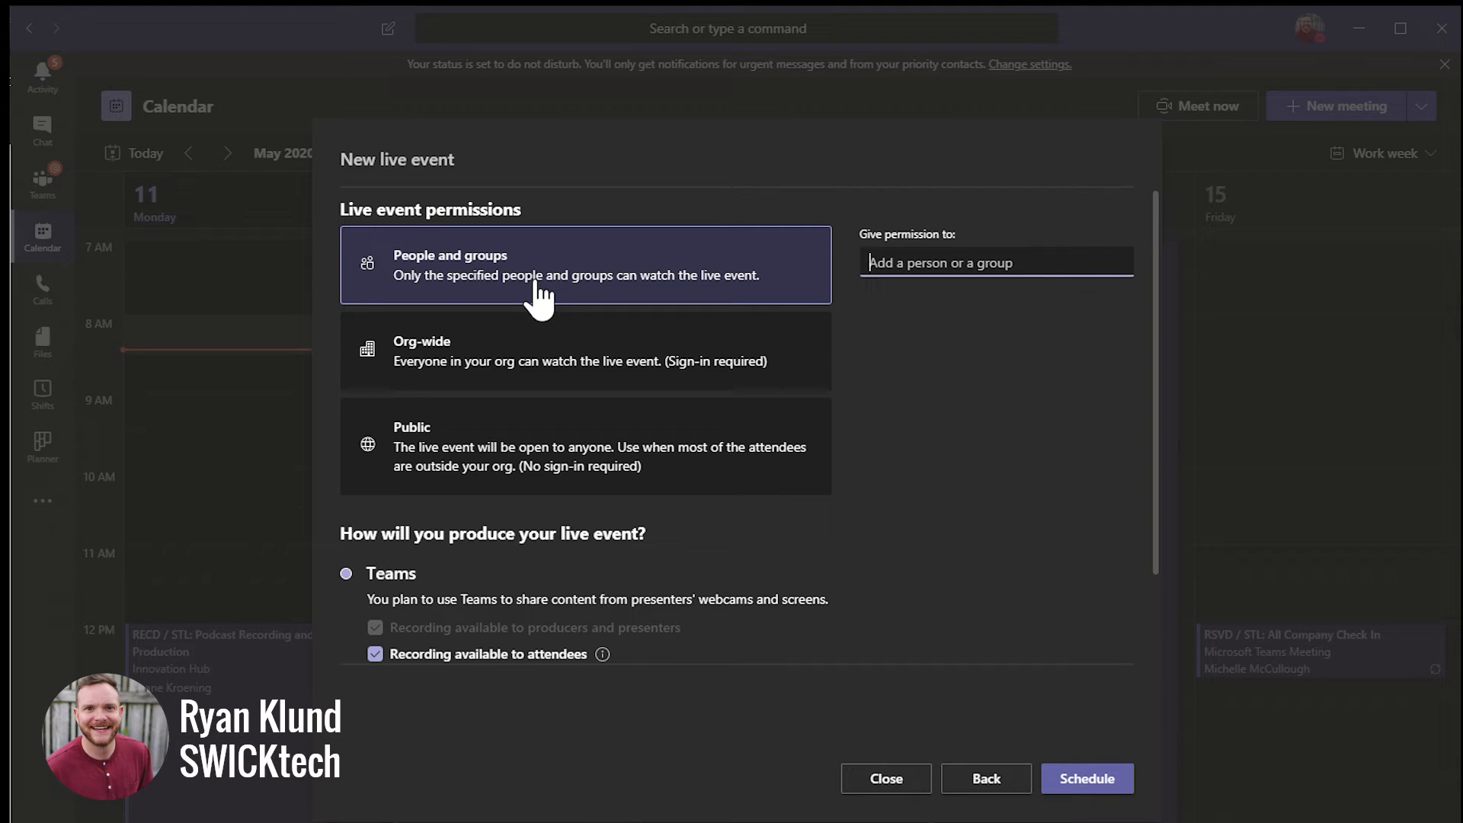
click(524, 354)
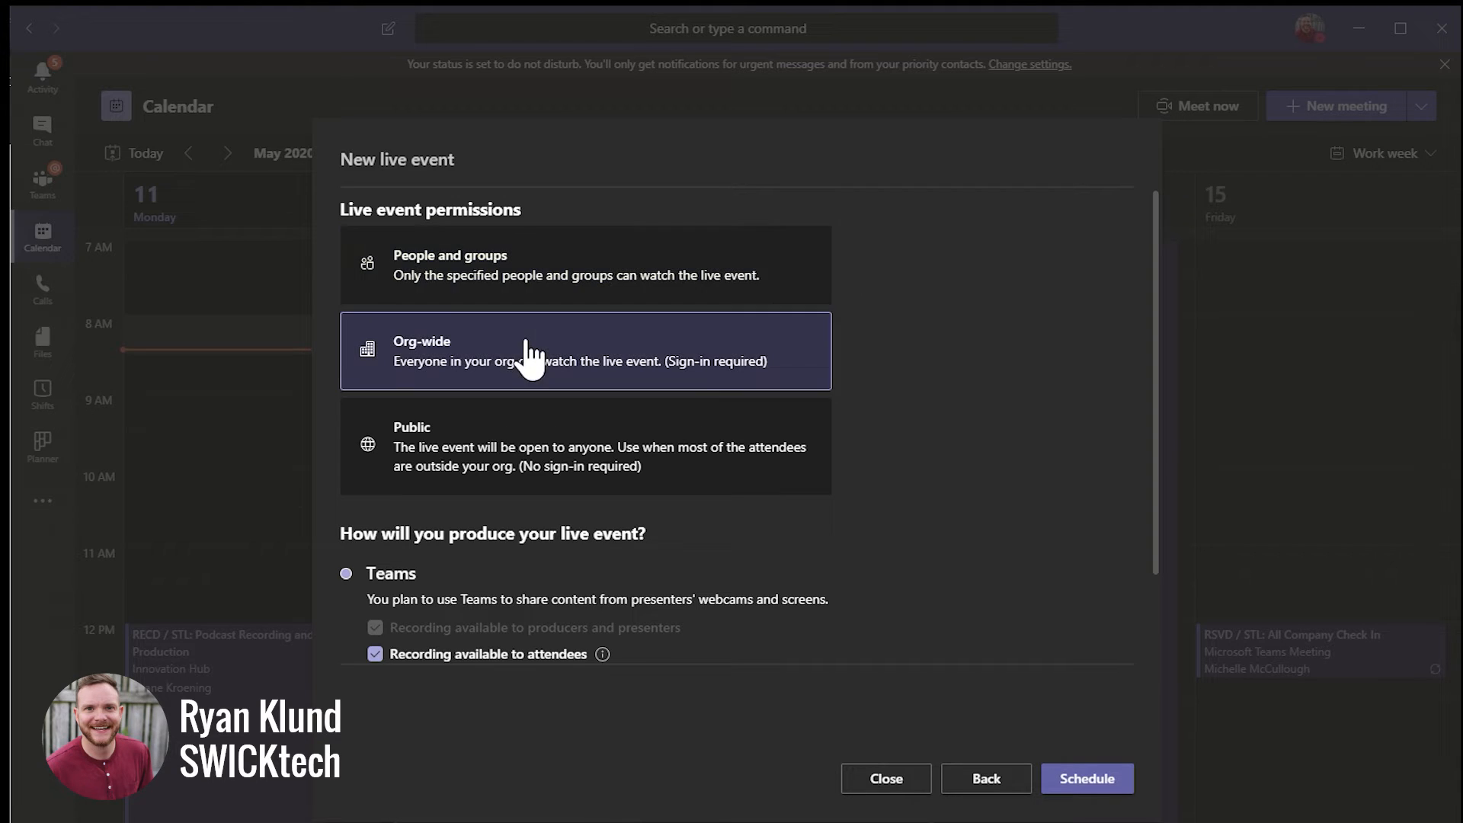
click(528, 278)
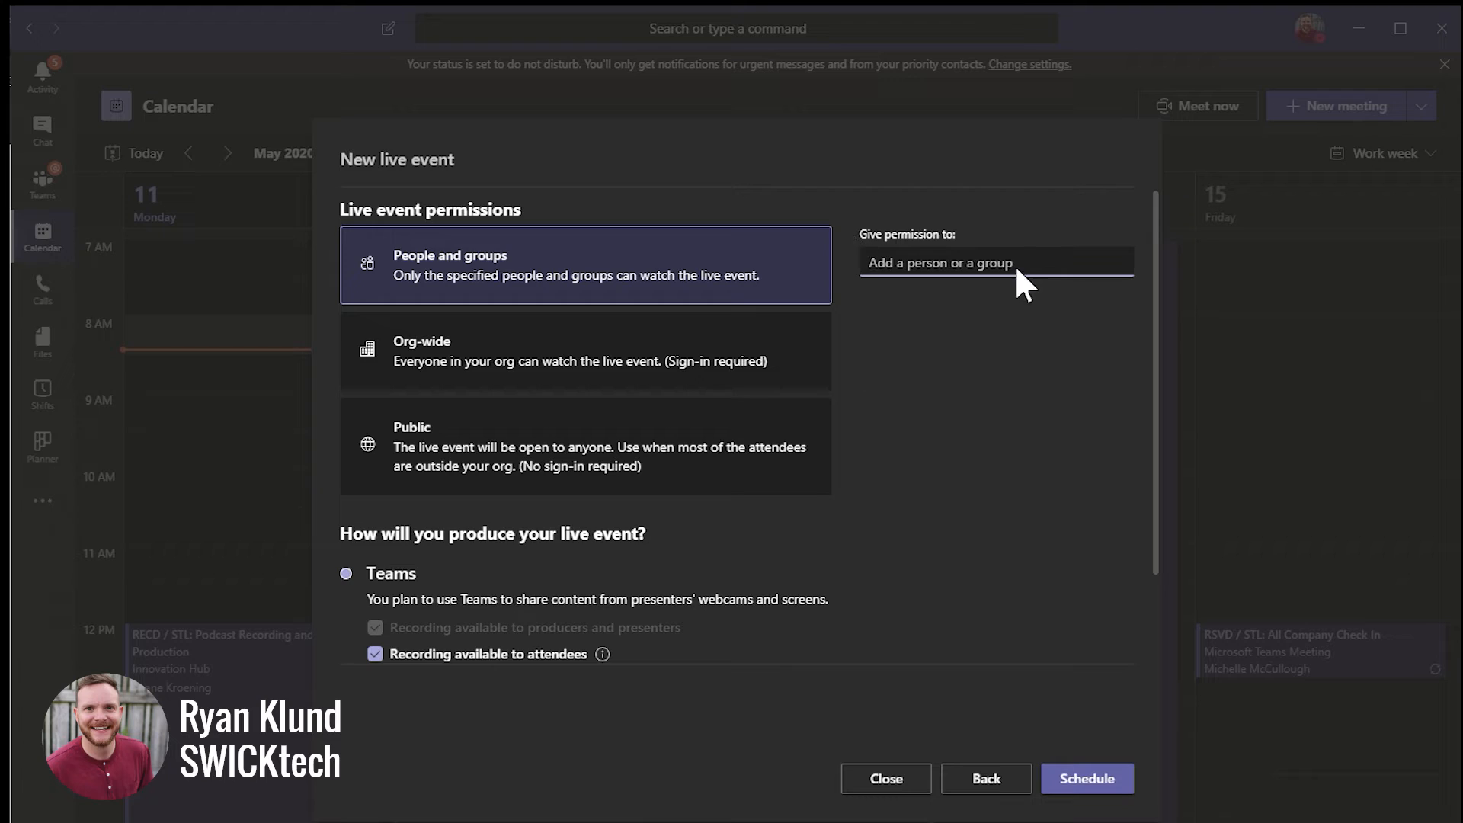
click(621, 361)
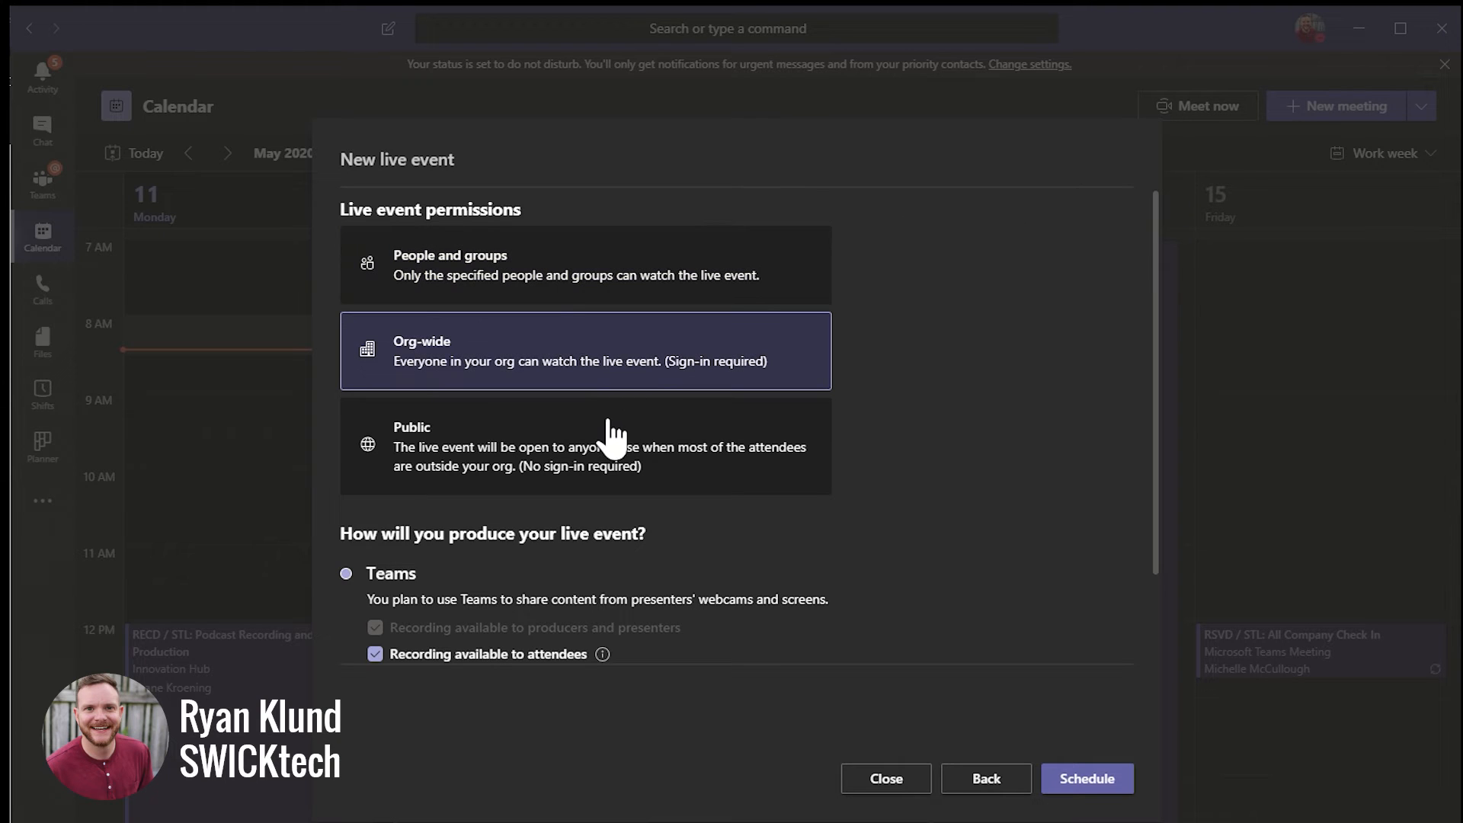
click(600, 430)
click(617, 360)
Step: Set the live event permissions to Public and enable Q&A for the Teams-produced event
click(588, 419)
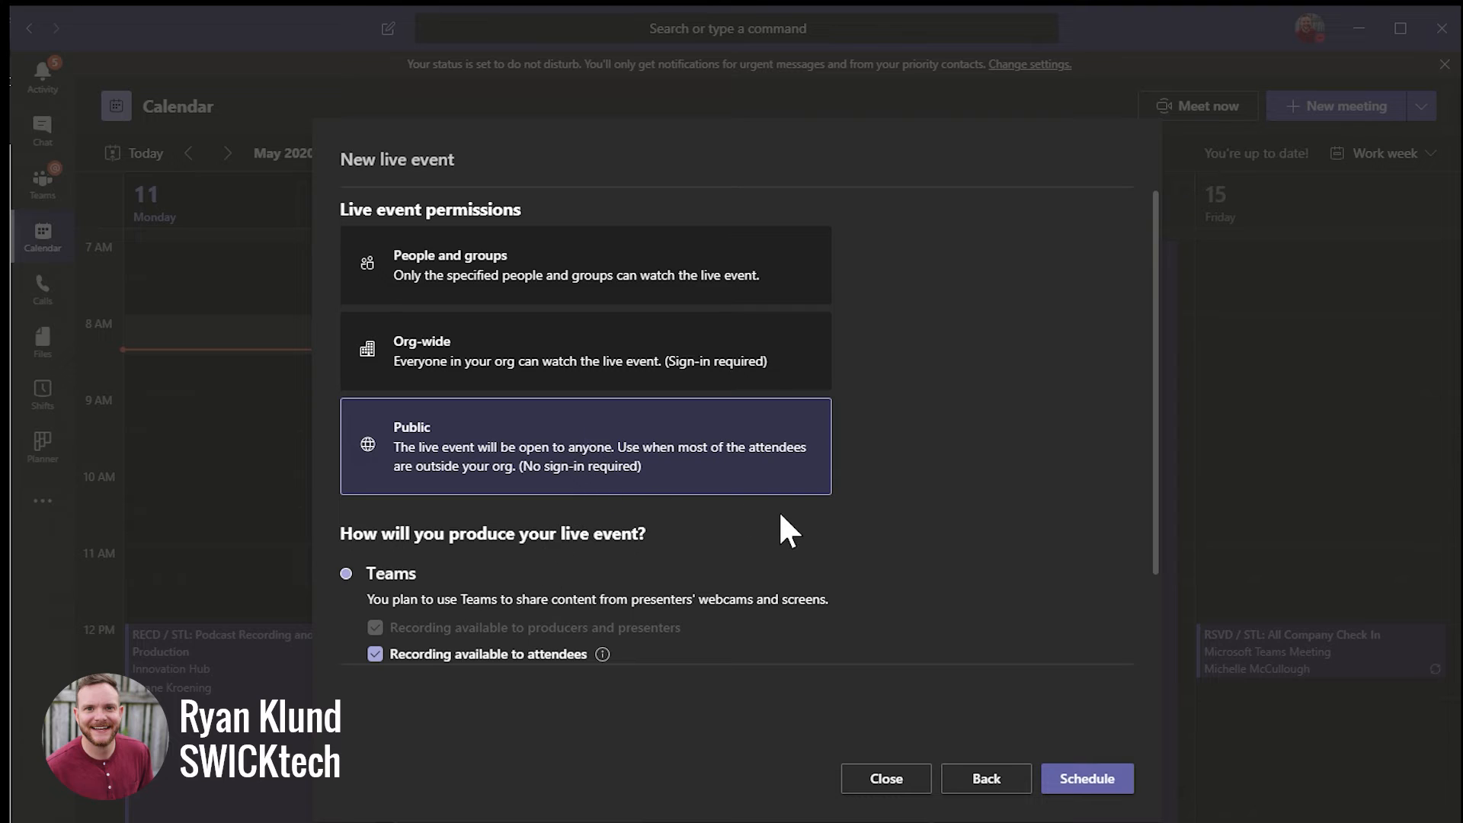
scroll(779, 510, down, 2)
scroll(778, 510, down, 2)
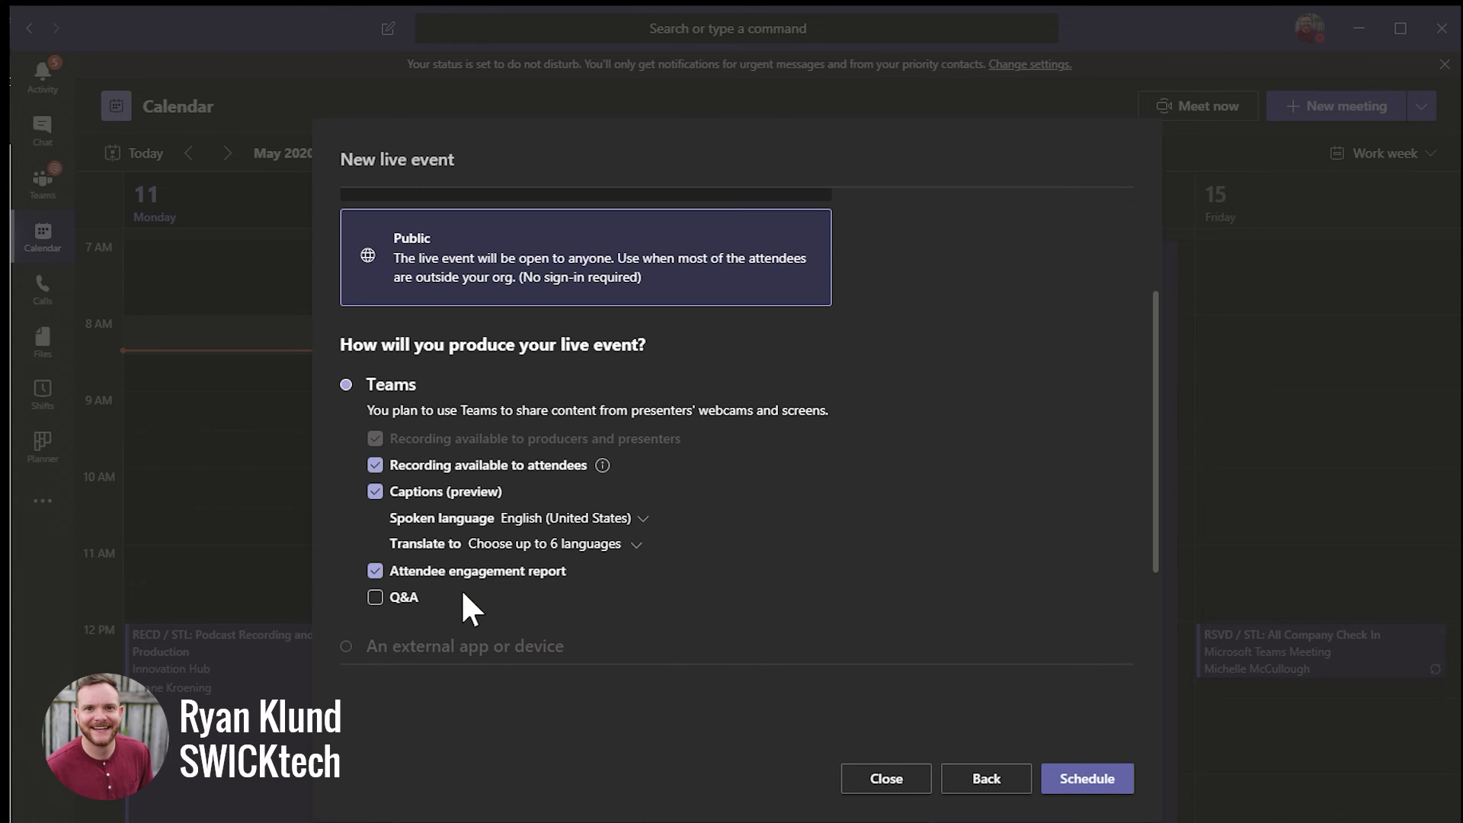
scroll(460, 588, down, 2)
click(375, 504)
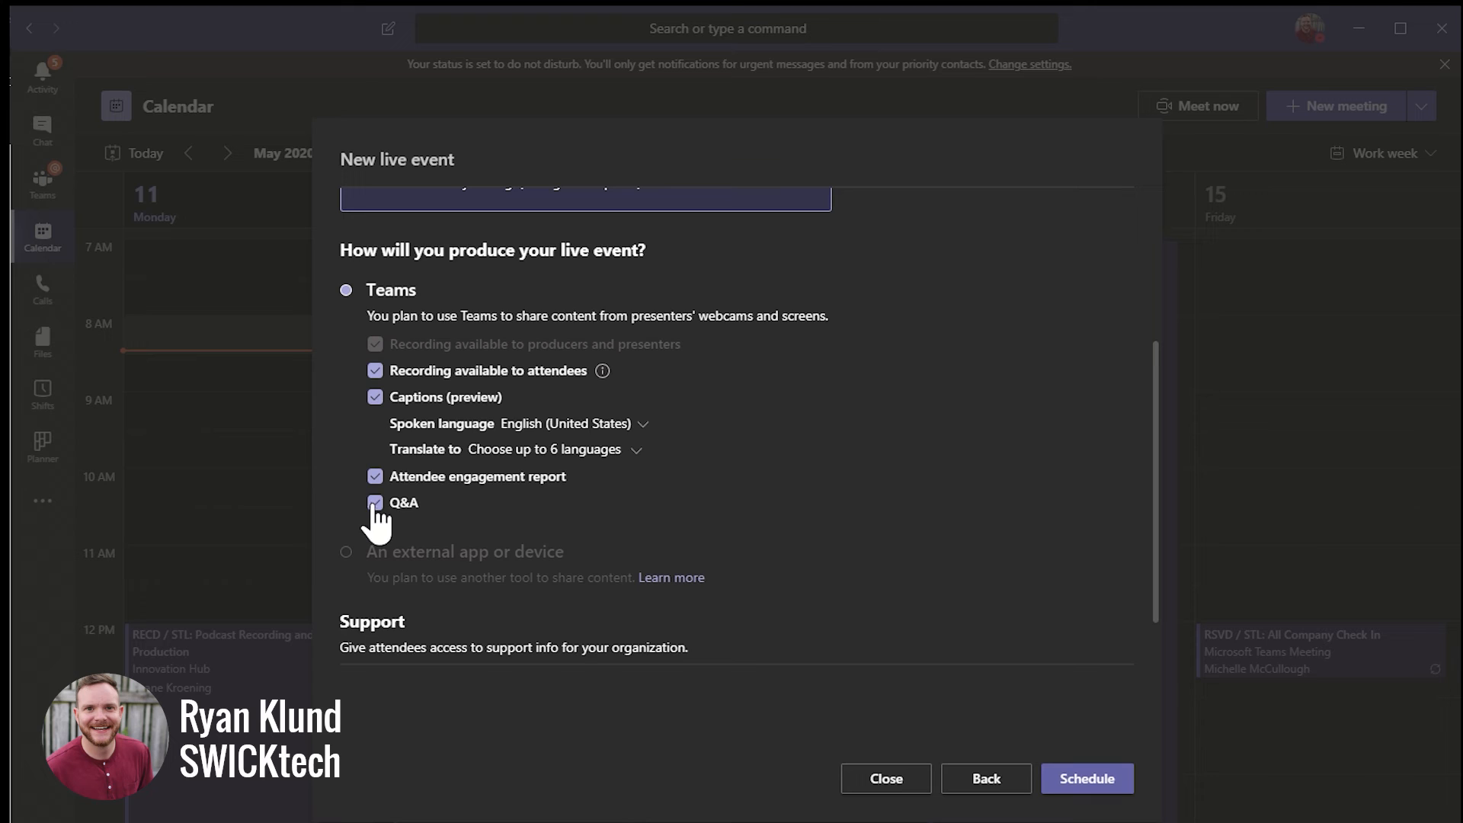
Step: Check the attendee support URL and schedule the live event
scroll(692, 446, down, 4)
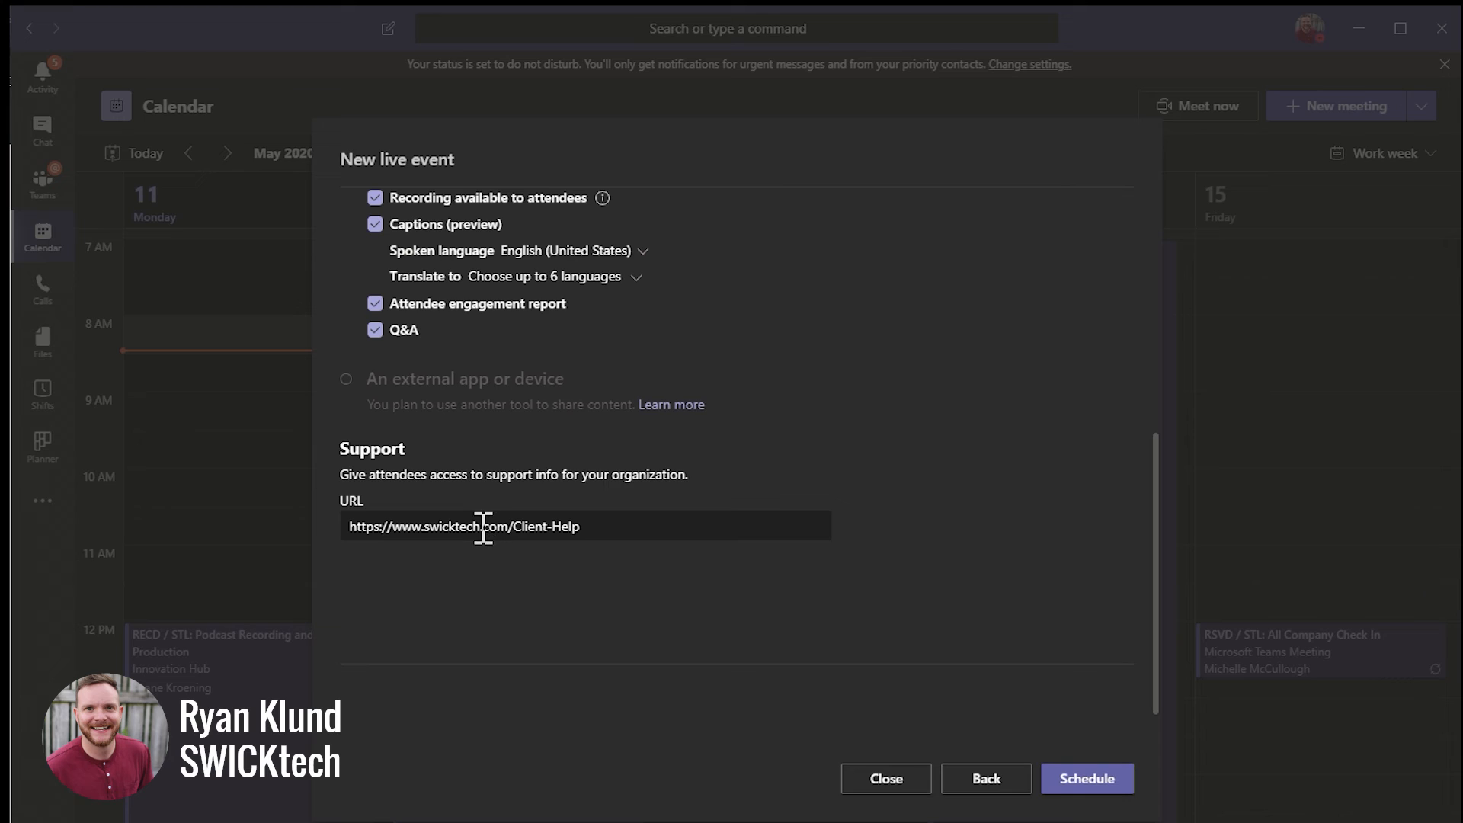
click(587, 526)
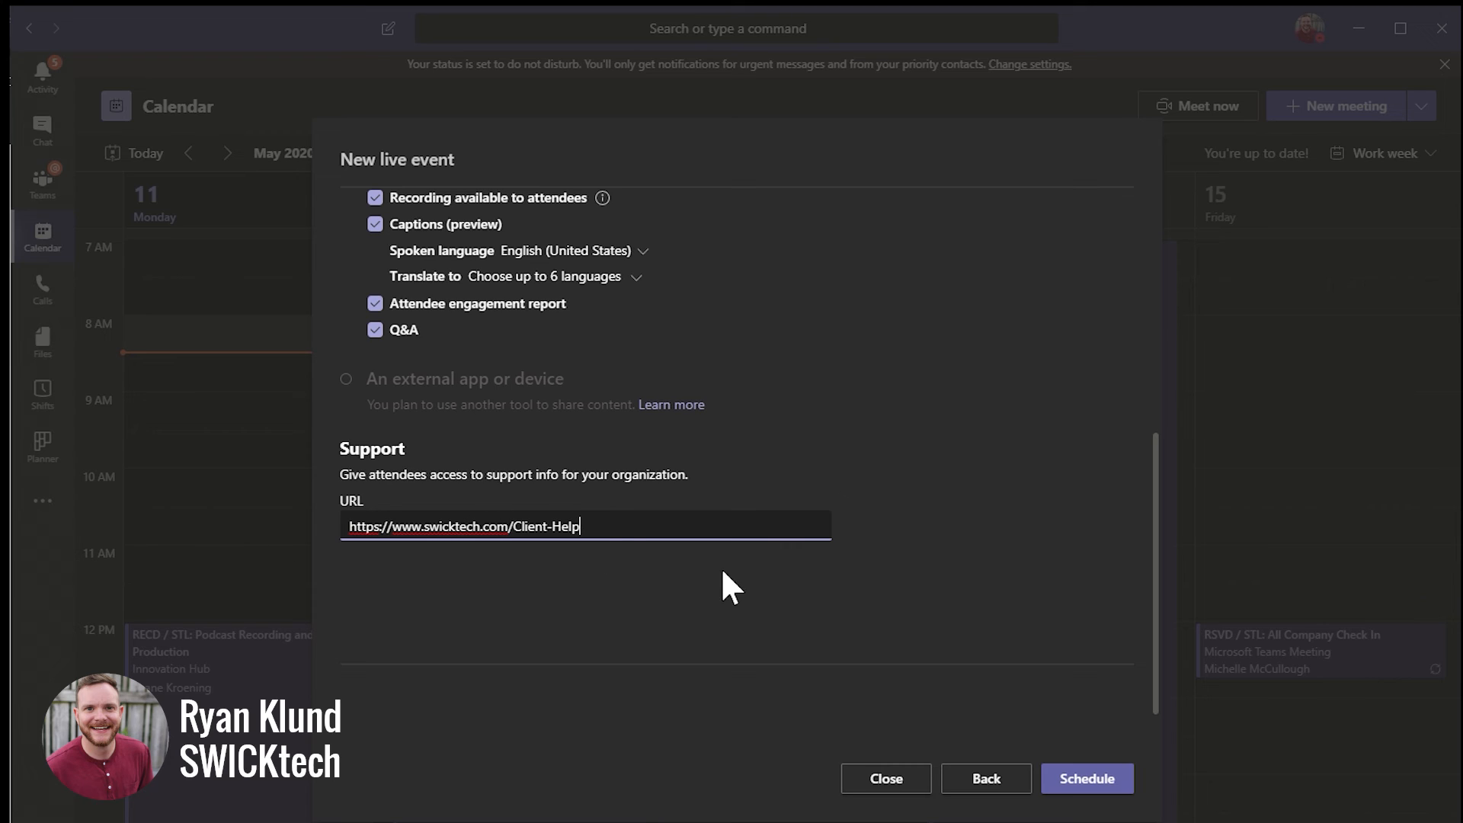
click(1095, 783)
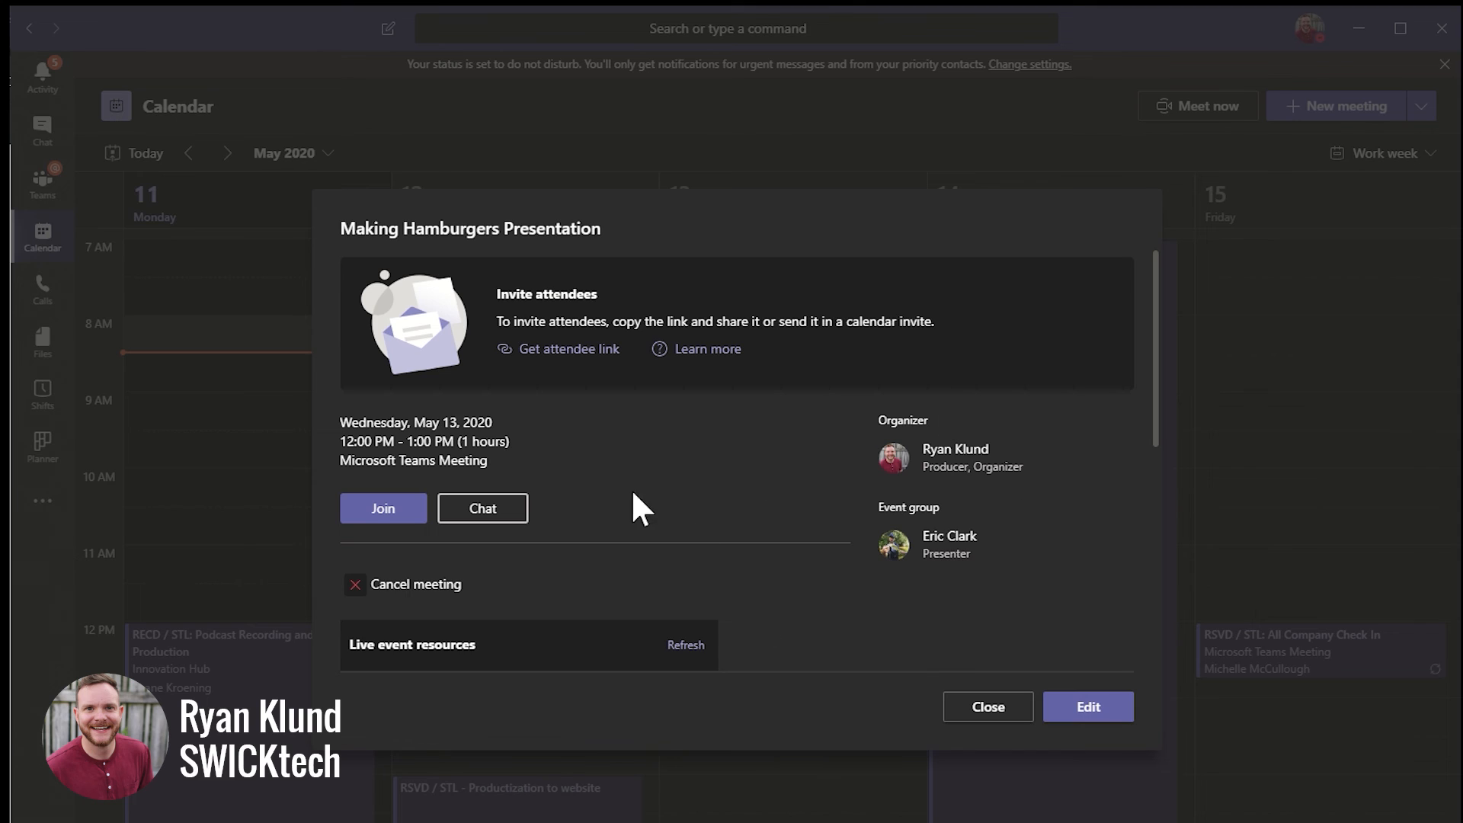
Step: Copy the attendee link, look through the scheduled event's details and resources, and close the event window
click(576, 350)
scroll(811, 411, down, 3)
scroll(757, 442, down, 4)
scroll(756, 442, up, 4)
scroll(756, 442, up, 3)
click(1000, 712)
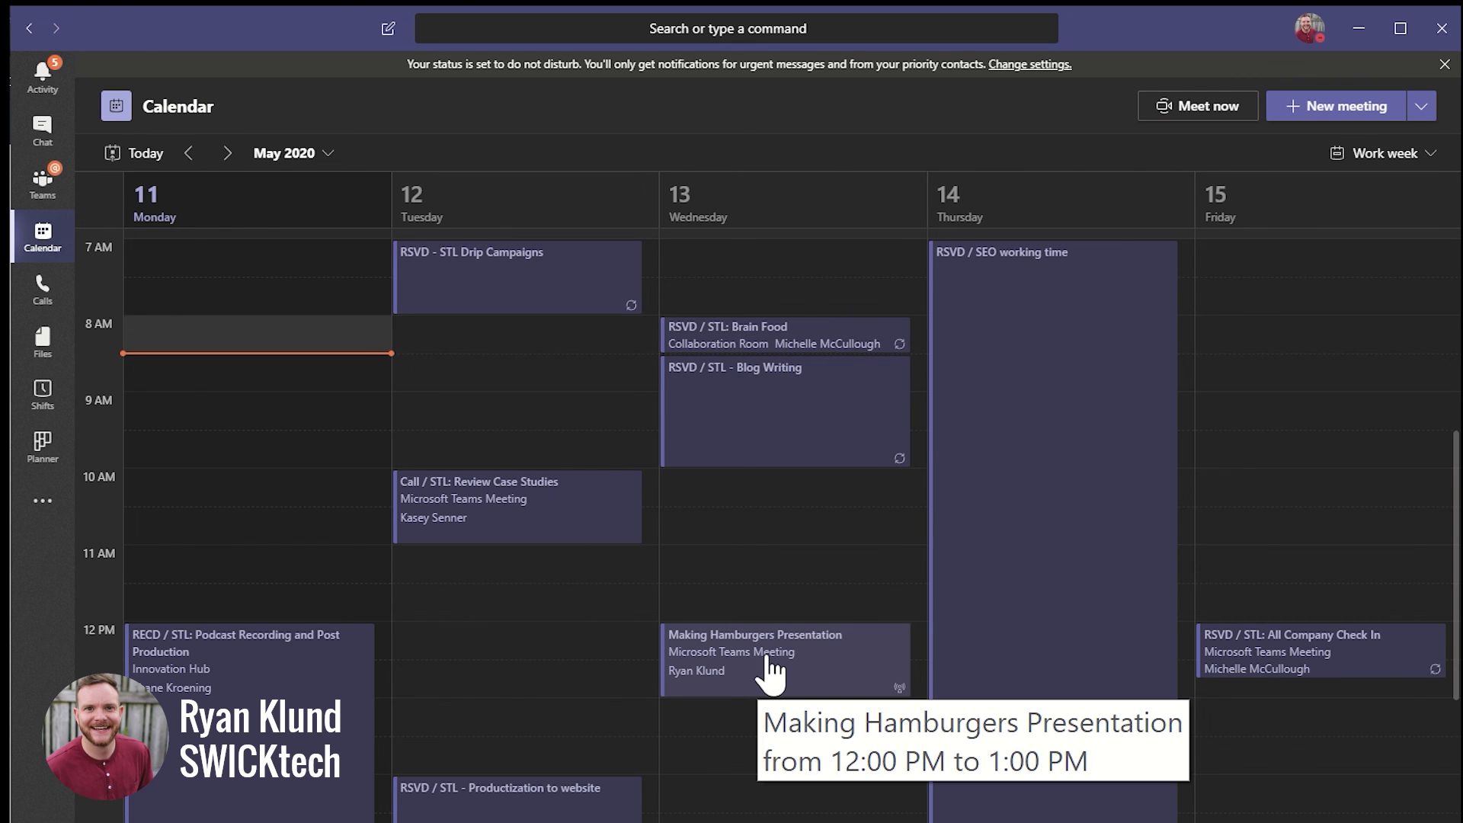
click(768, 660)
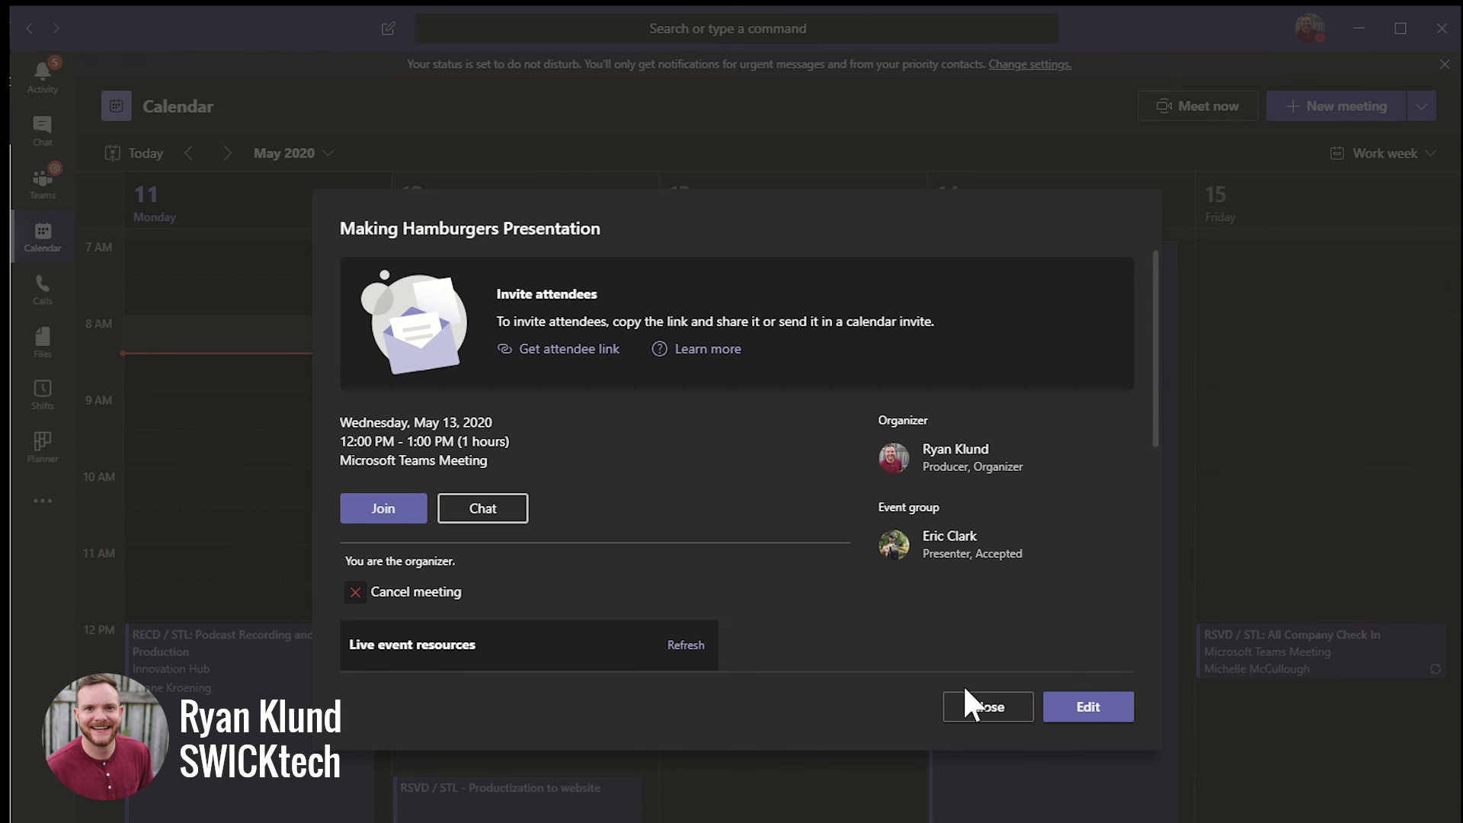
click(995, 714)
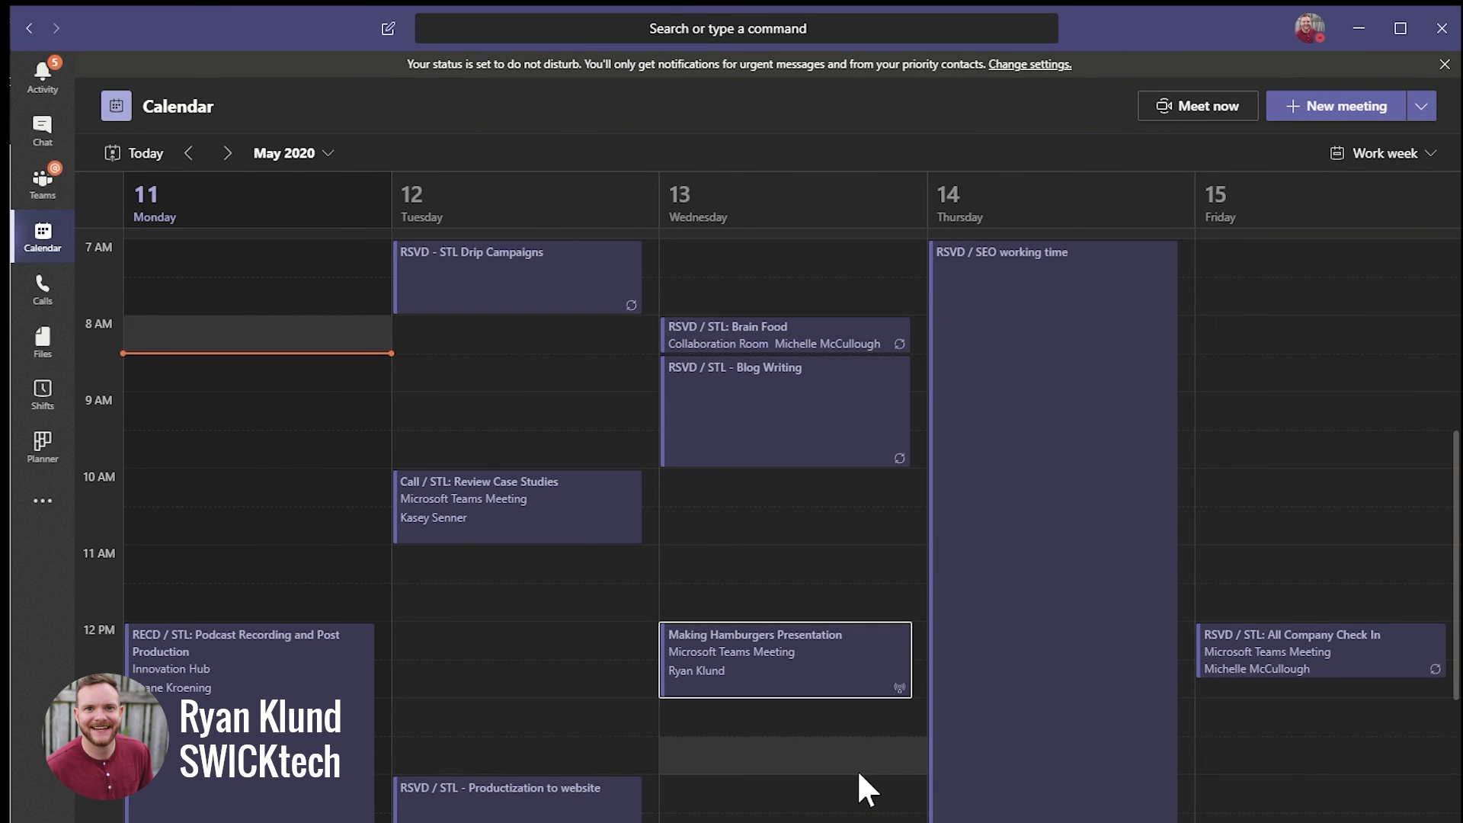